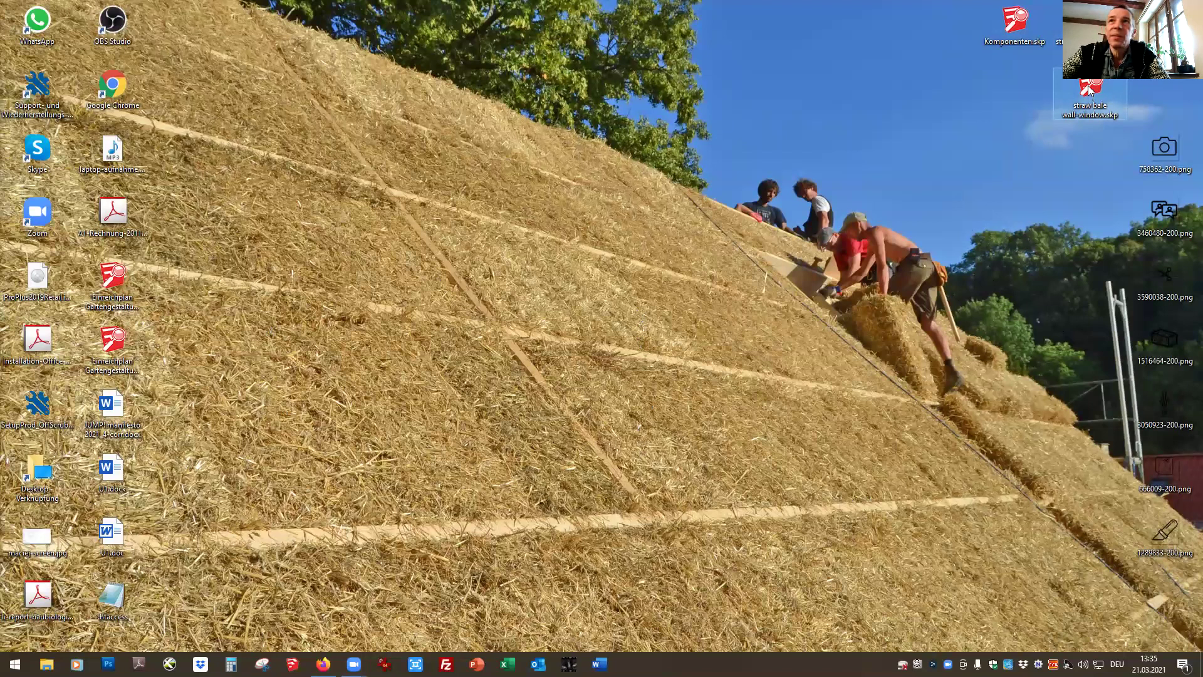
Open the model file straw bale wall-window.skp and orbit around to the inner side of the two walls
double_click(1091, 94)
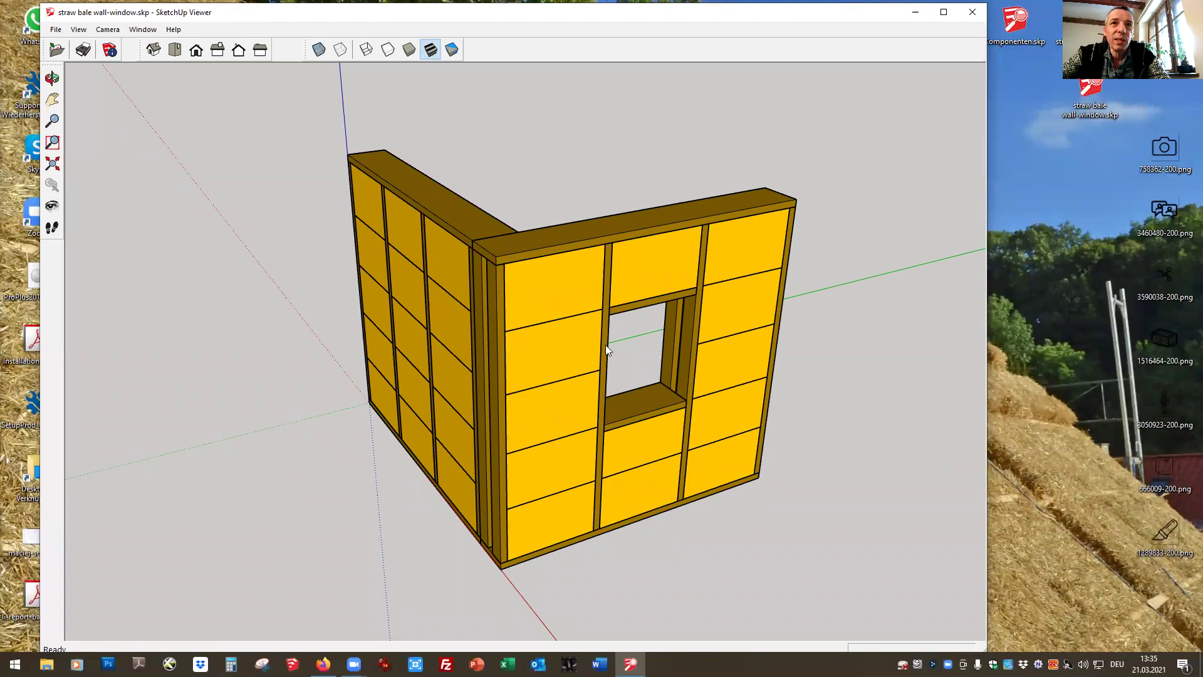
left_click(52, 78)
left_click_drag(774, 403, 84, 325)
left_click_drag(456, 435, 397, 376)
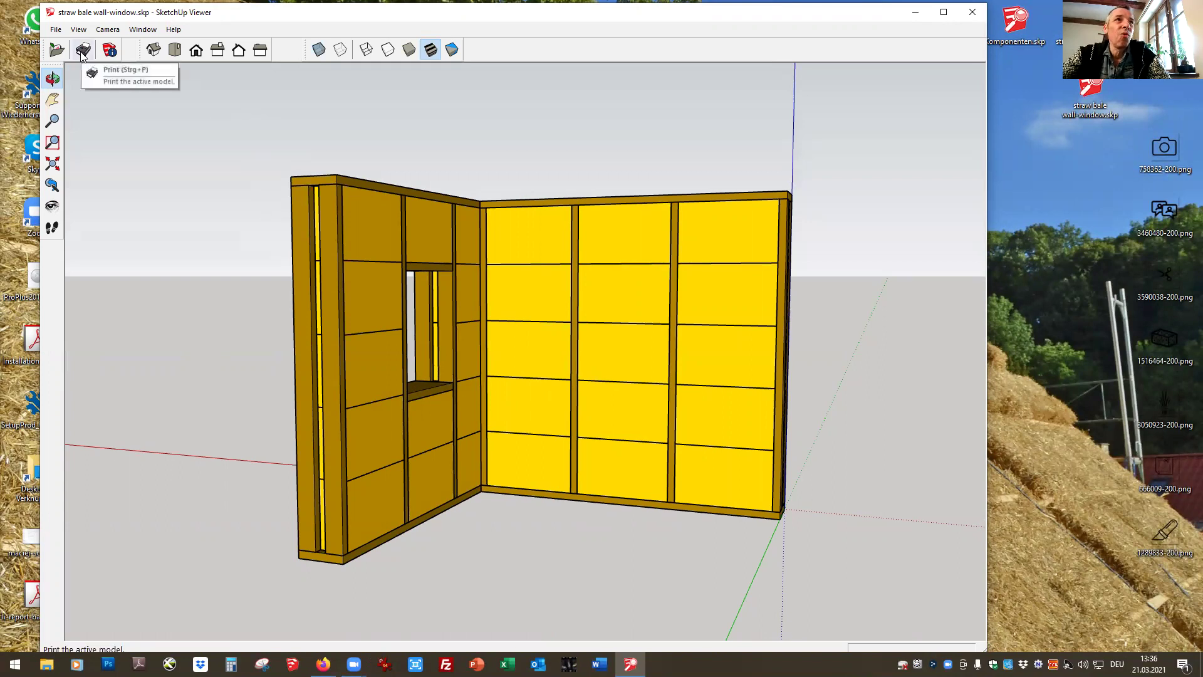
View the wall corner from the standard Iso, Top, Front, Right, Back and Left views in turn
left_click(153, 56)
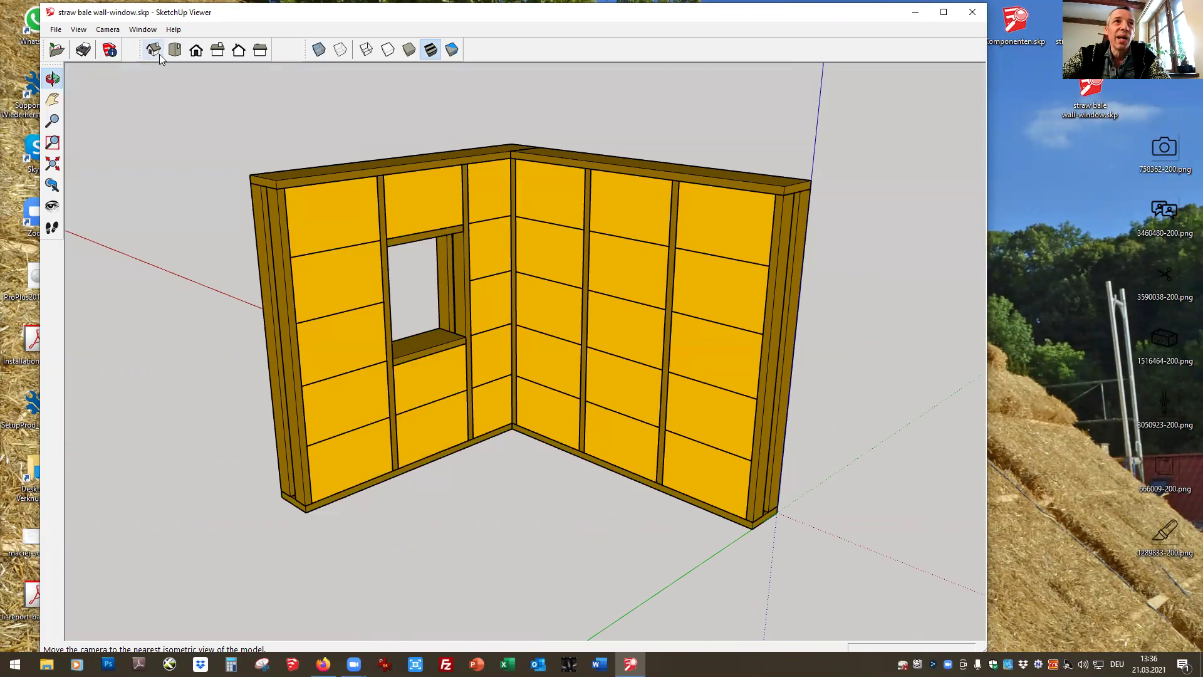
left_click(175, 54)
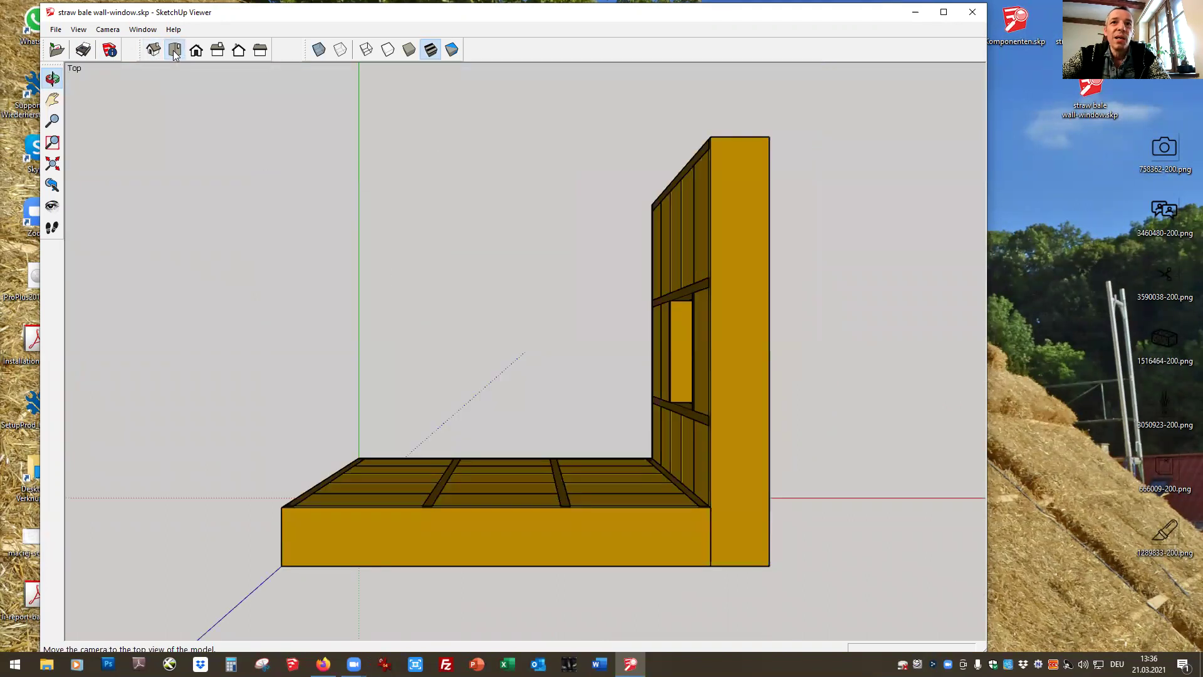
left_click(202, 55)
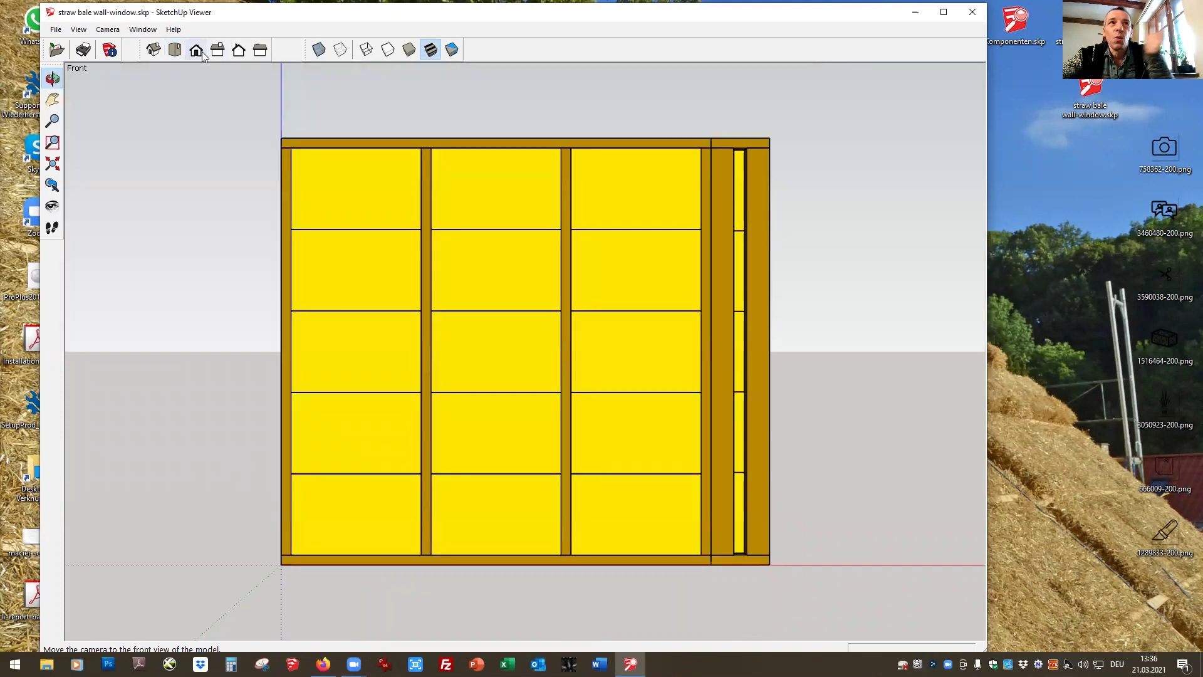
left_click(217, 54)
left_click(245, 57)
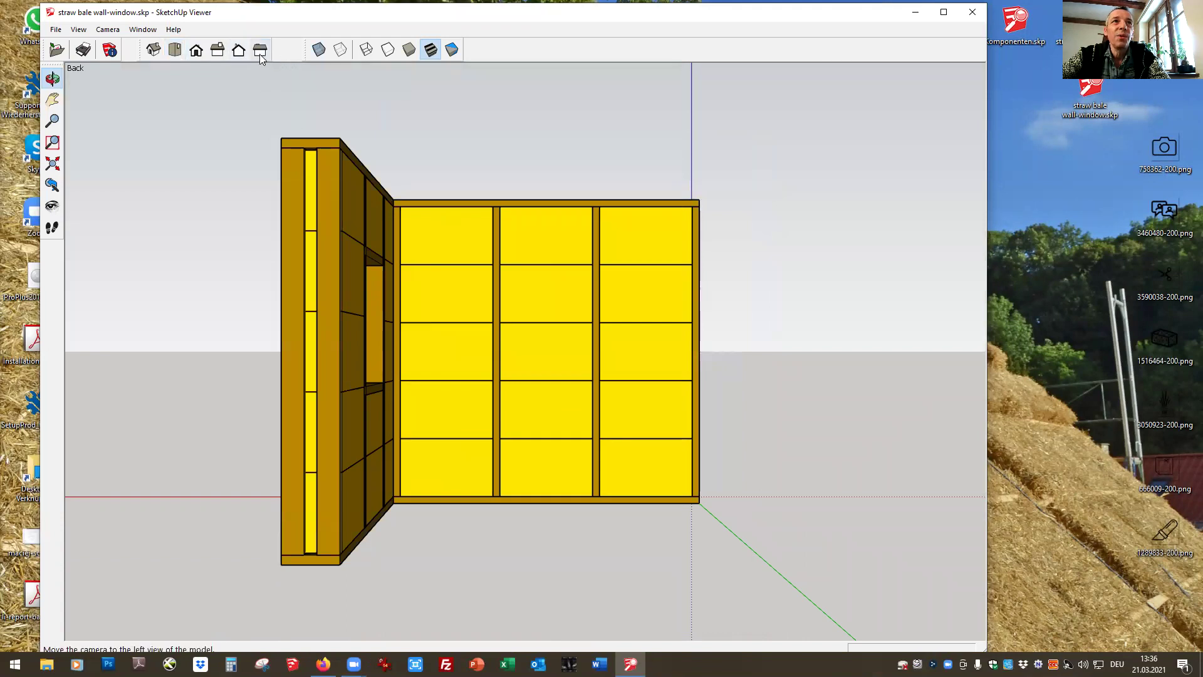
left_click(260, 55)
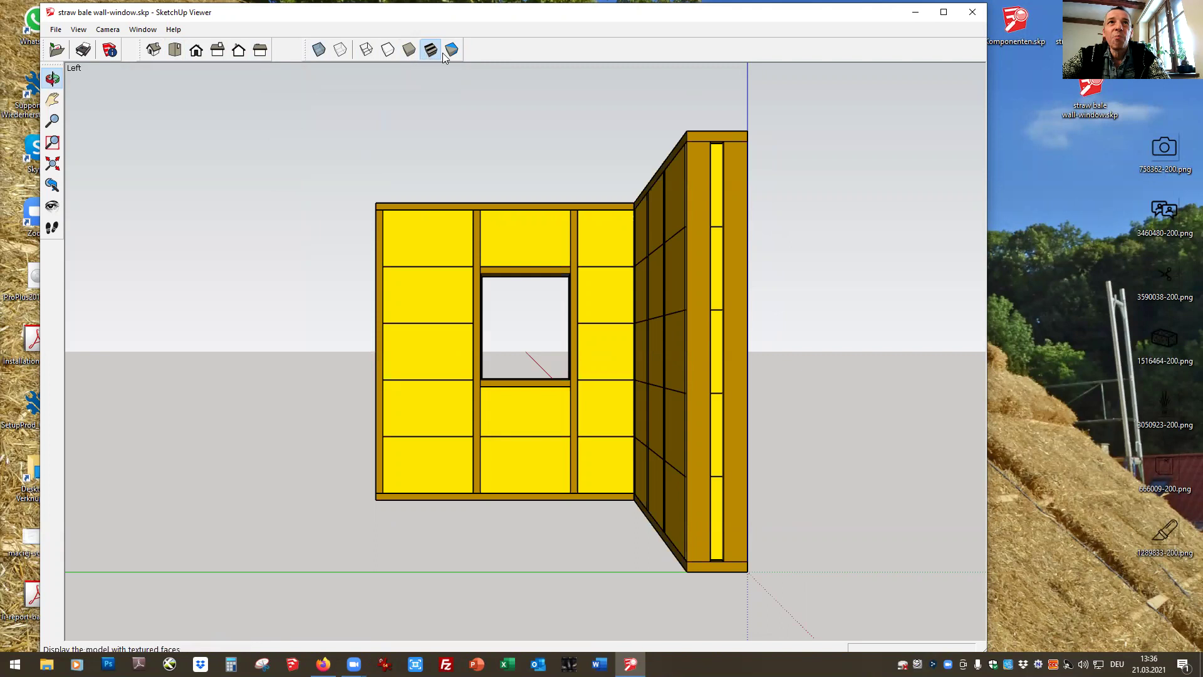
Preview the walls with X-ray, Back Edges, Wireframe and Hidden Line styles, toggling the dashed back edges off and on again
left_click(319, 51)
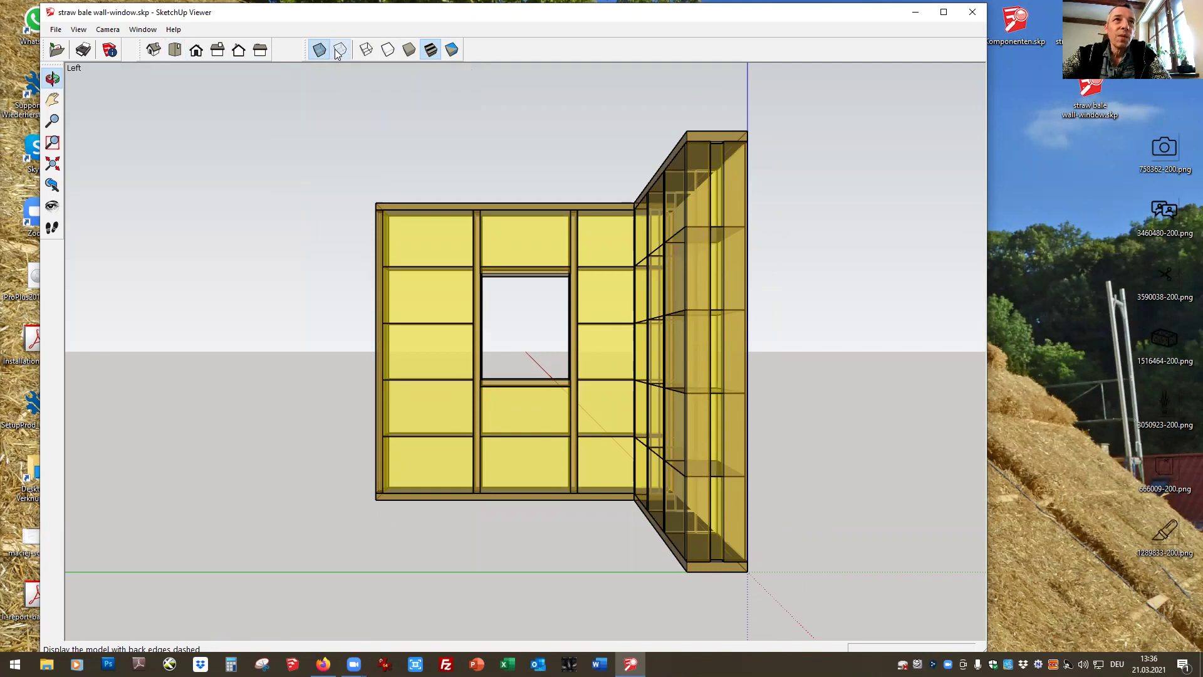
left_click(339, 51)
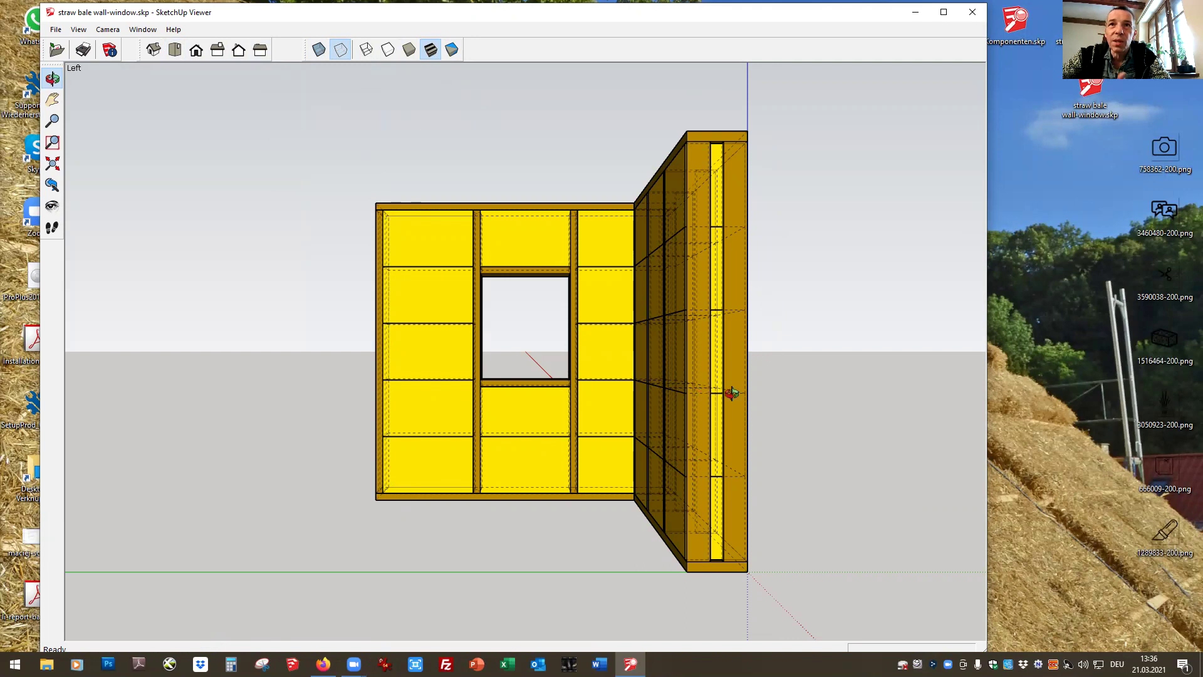
left_click(366, 50)
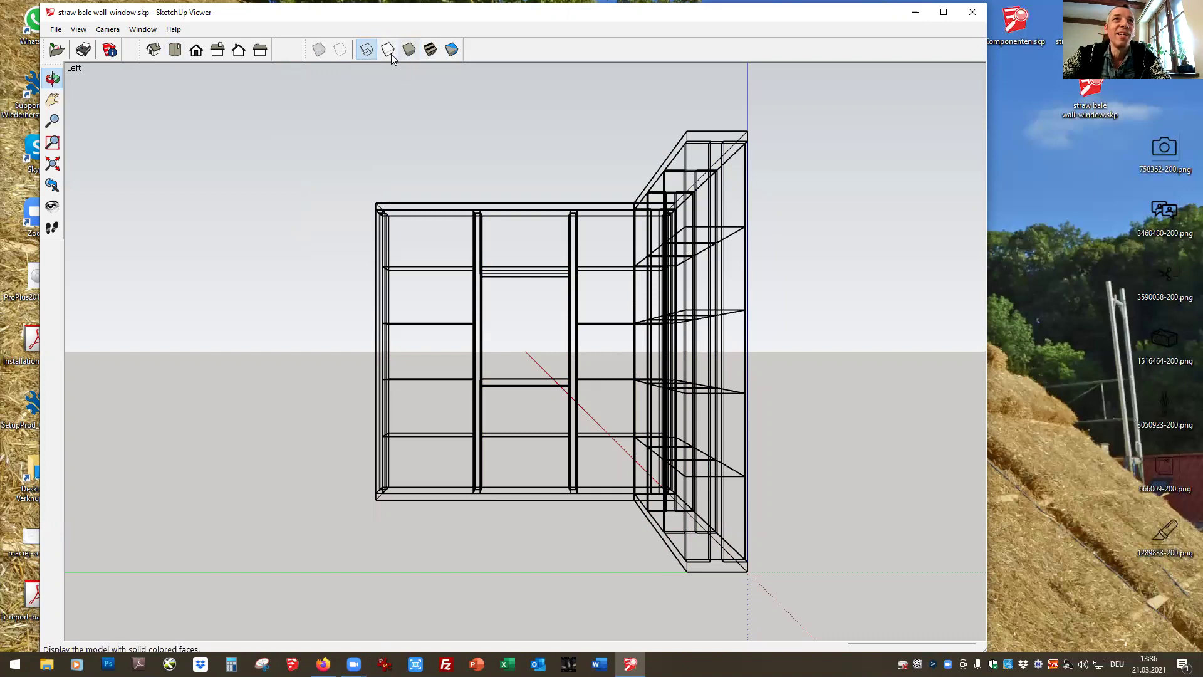
left_click(387, 53)
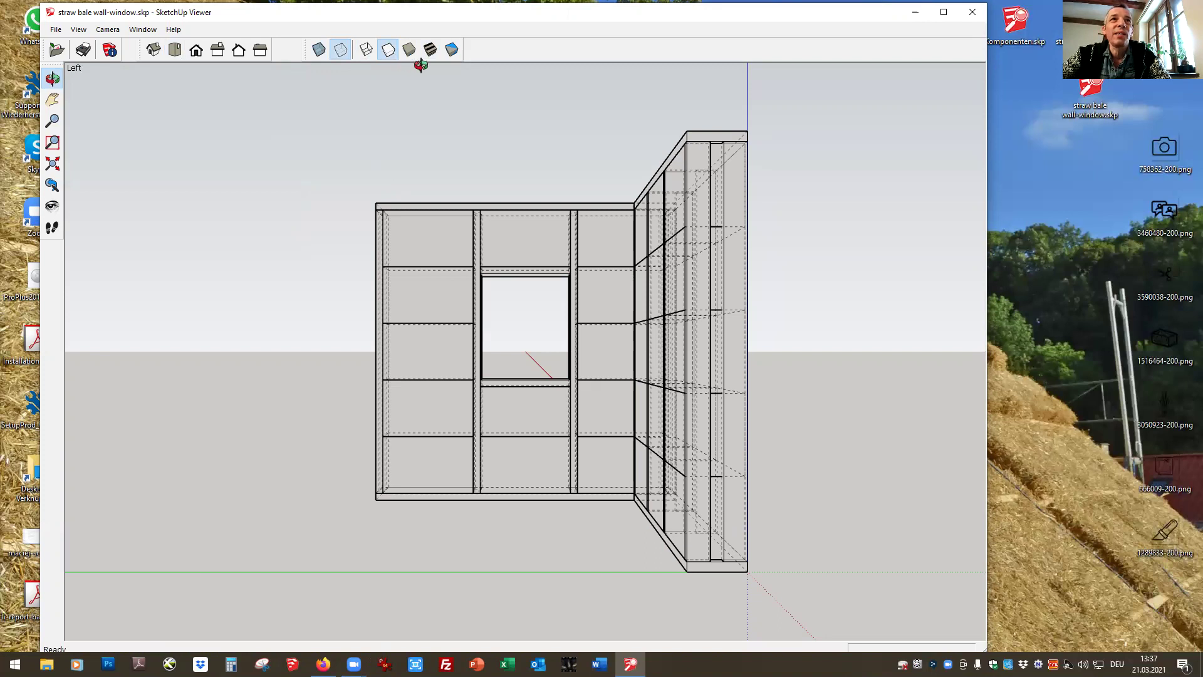
left_click(341, 53)
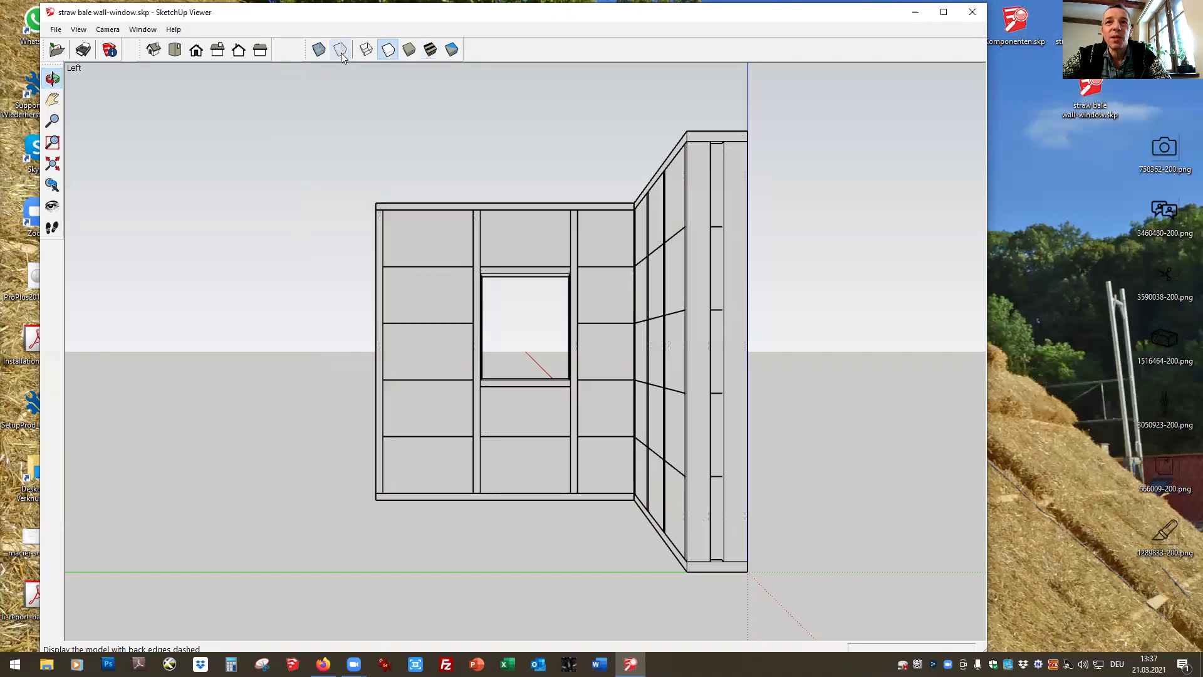
left_click(341, 54)
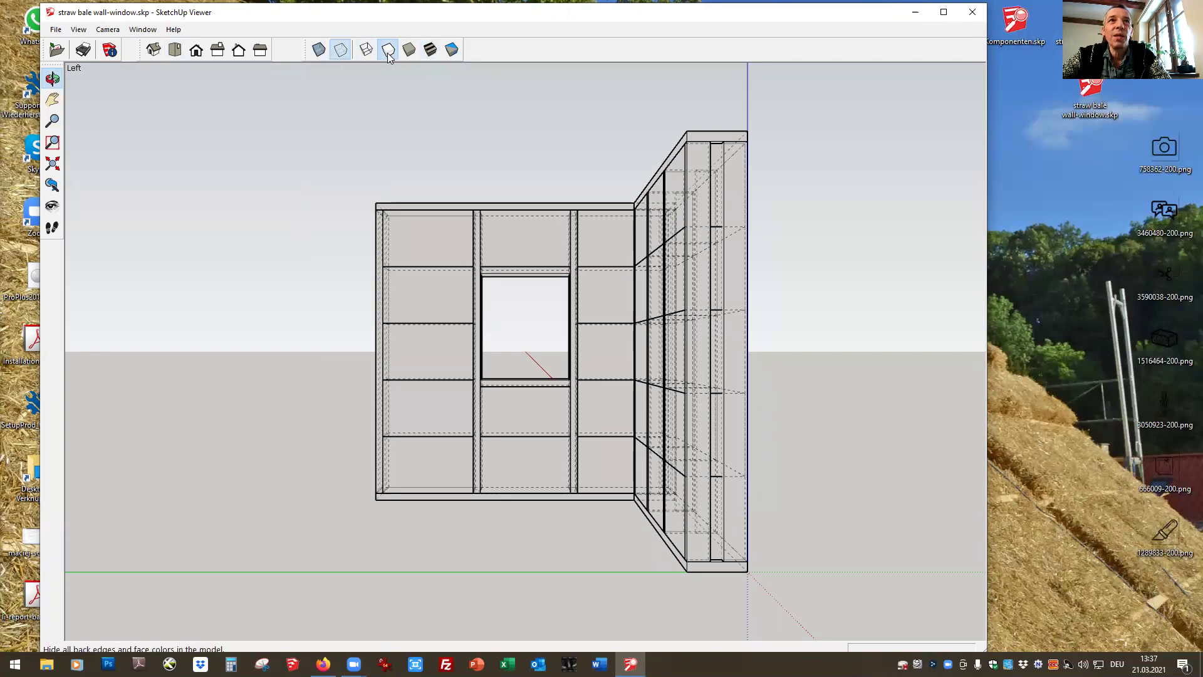
Preview the Shaded and Shaded With Textures styles, turn off the back edges, and display the model in Monochrome
left_click(408, 53)
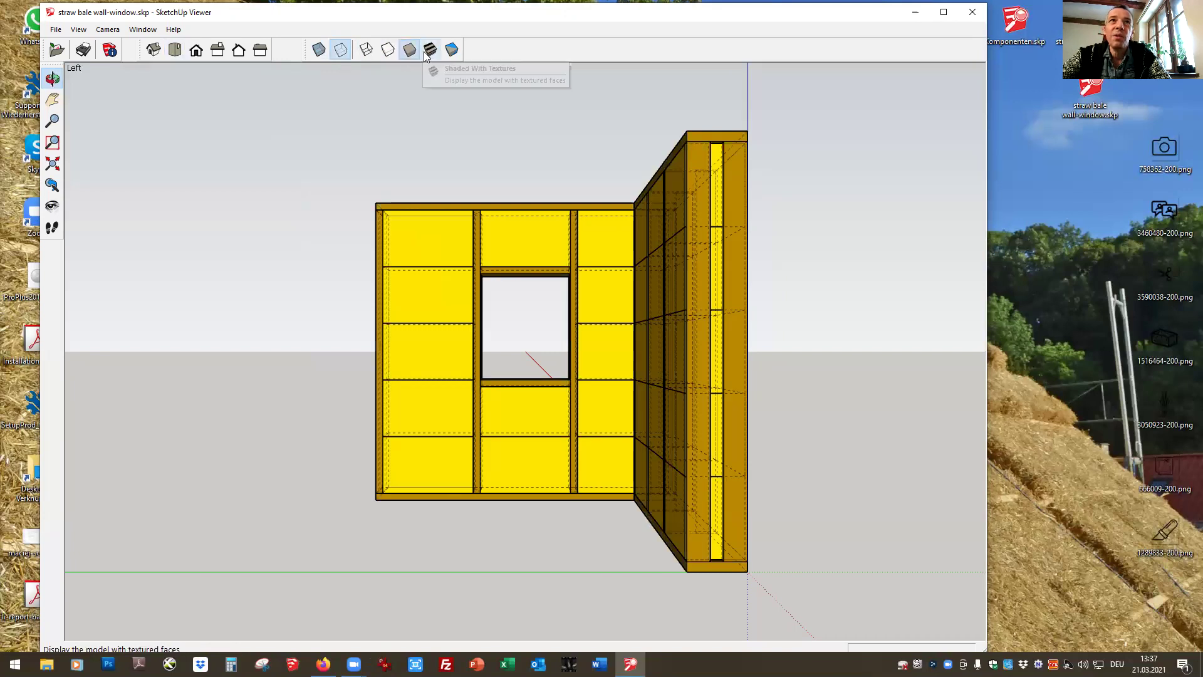
left_click(430, 54)
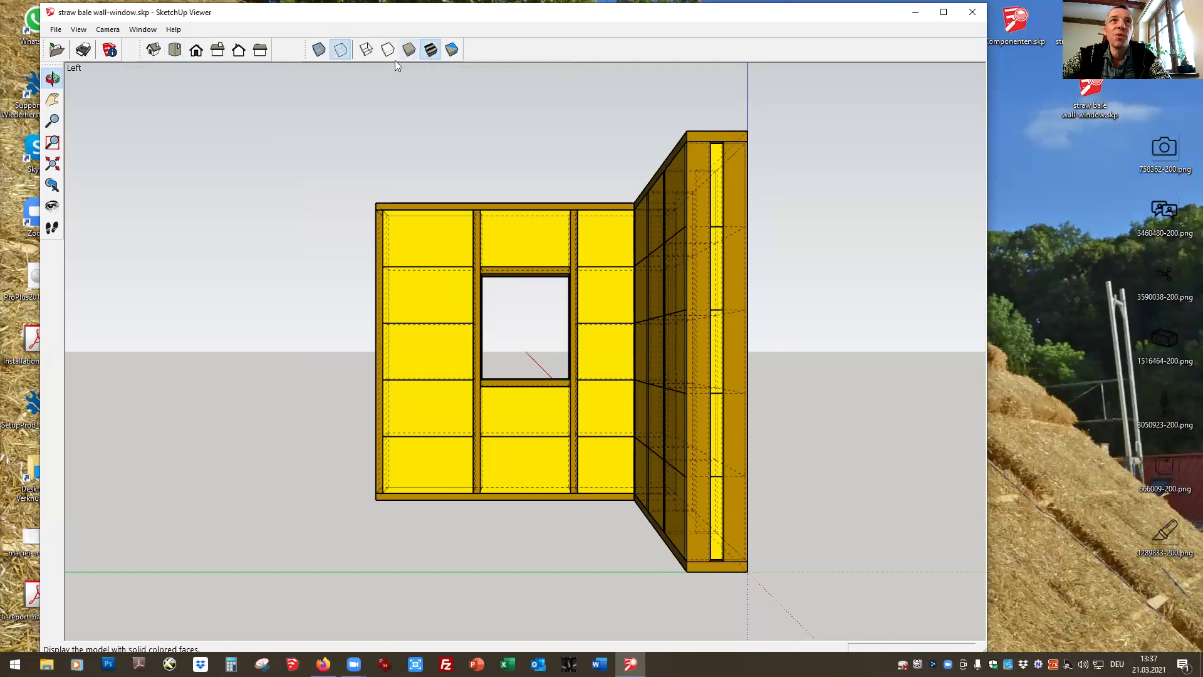
left_click(338, 55)
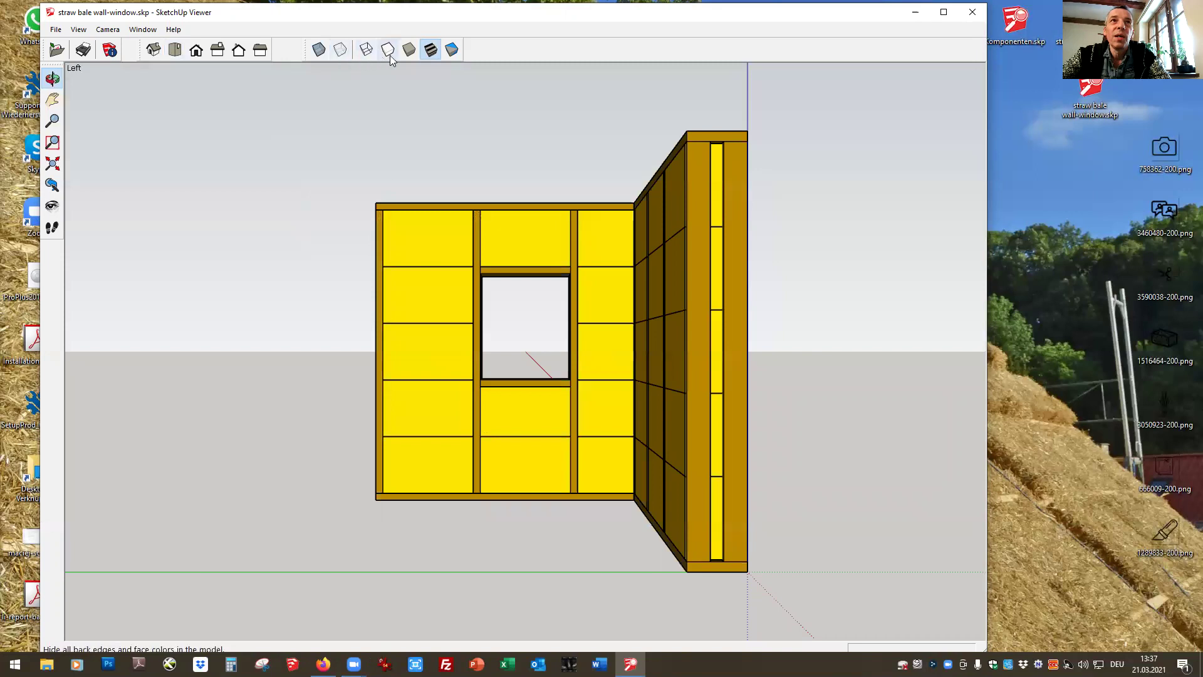
left_click(451, 50)
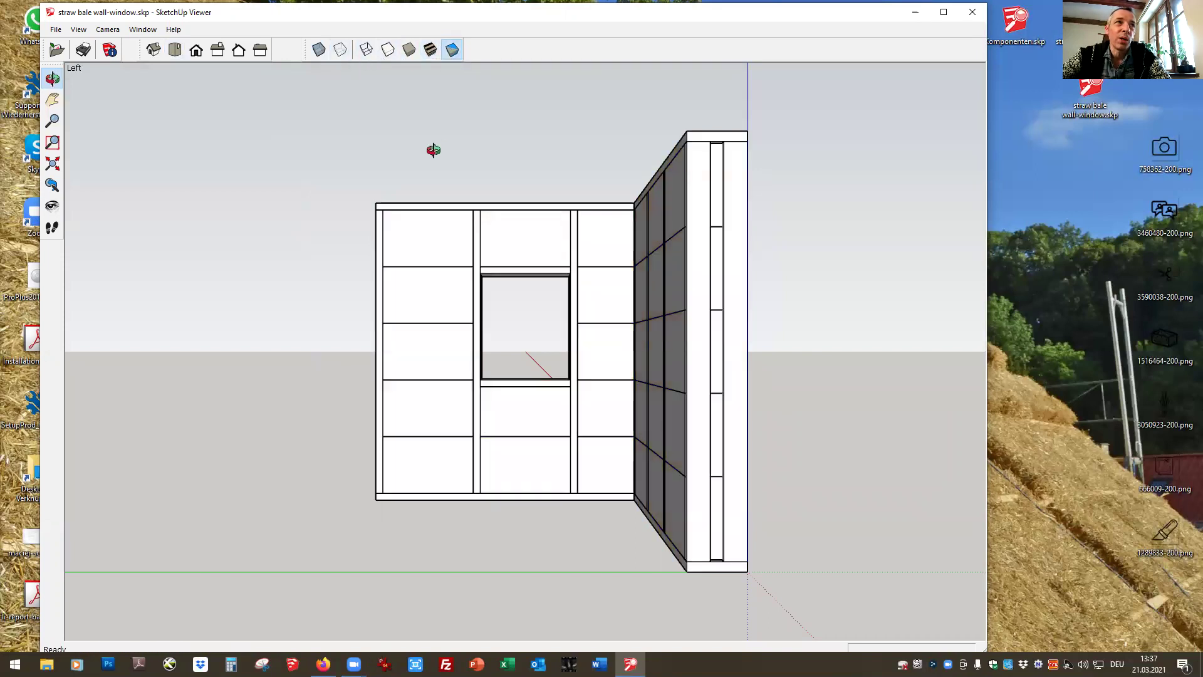
Try the Pan, Zoom and Look Around camera tools on the wall model, making it appear smaller in the view
left_click(53, 99)
left_click_drag(289, 253, 250, 263)
left_click(53, 121)
left_click_drag(451, 293, 476, 438)
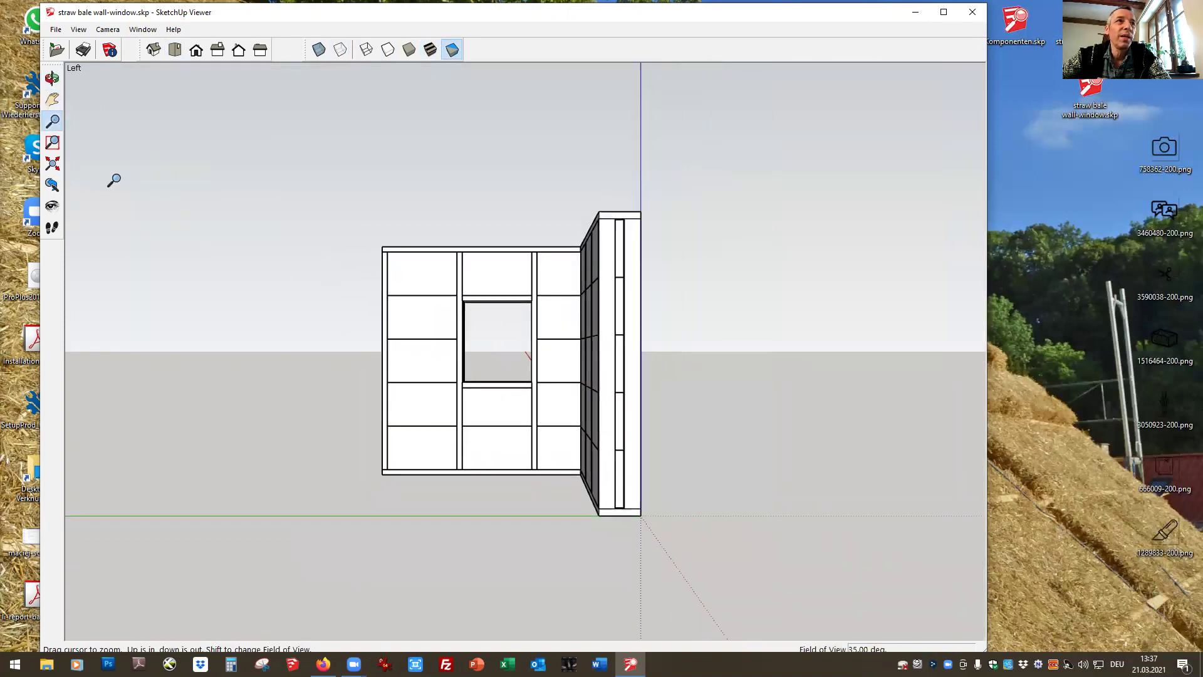
left_click(52, 206)
left_click_drag(269, 526, 272, 502)
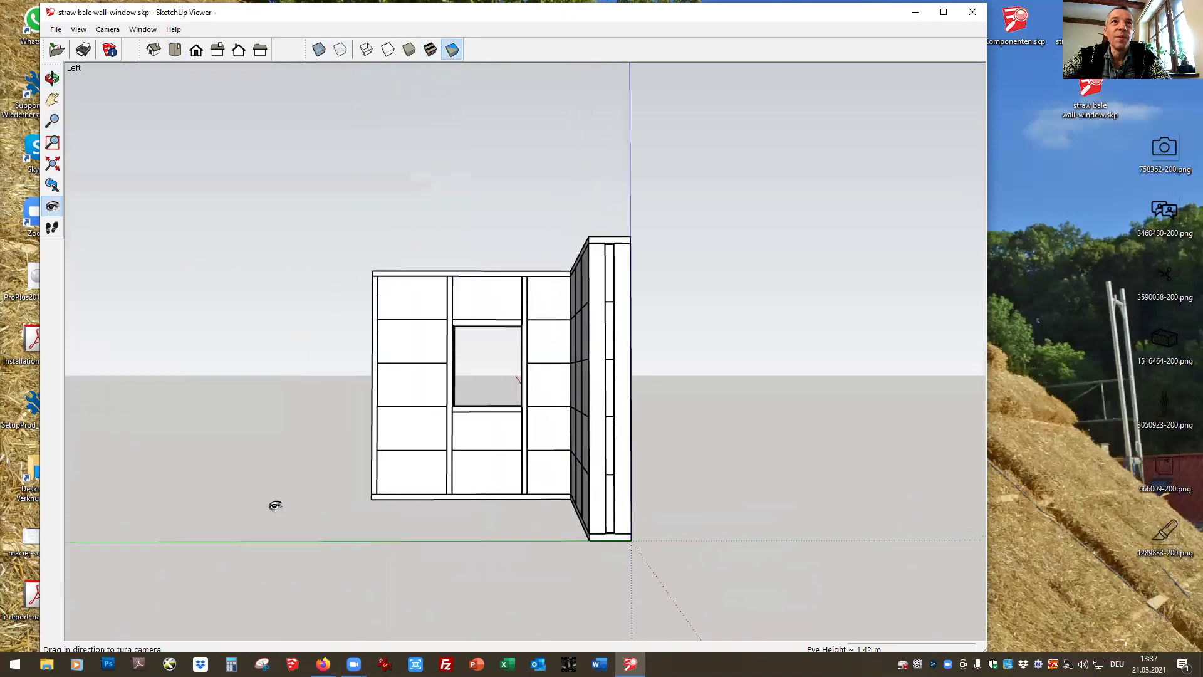
left_click(367, 50)
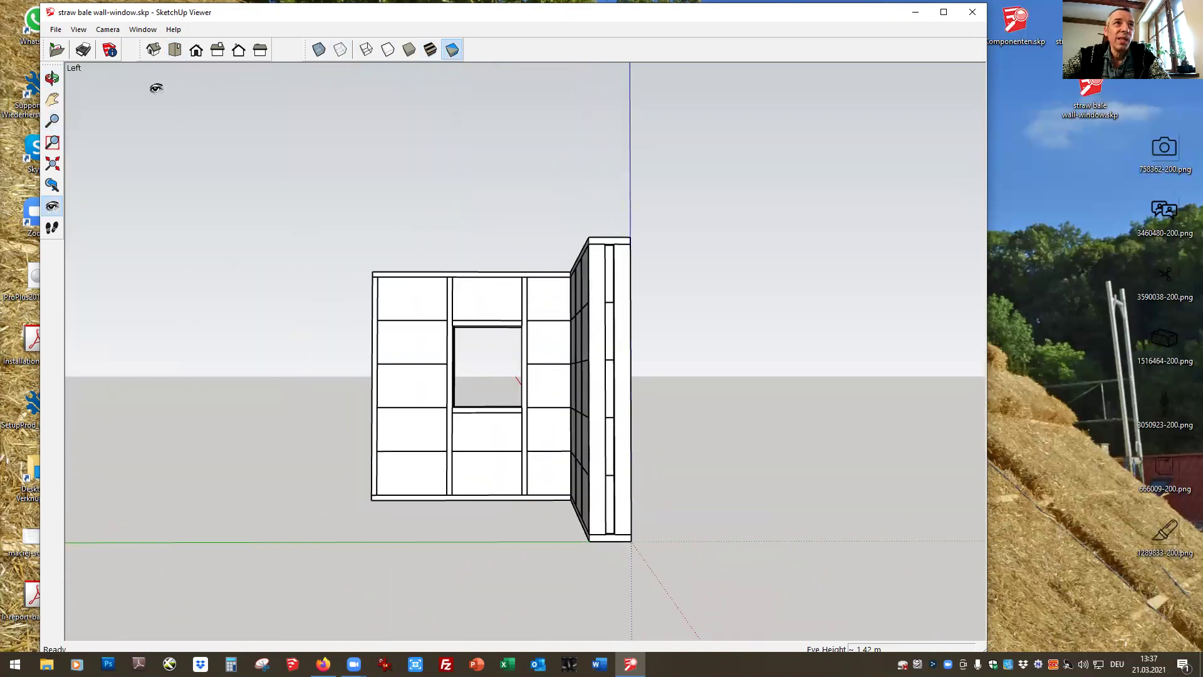
Turn on shadows for the wall model and turn the camera to show the shadow on the ground
left_click(56, 30)
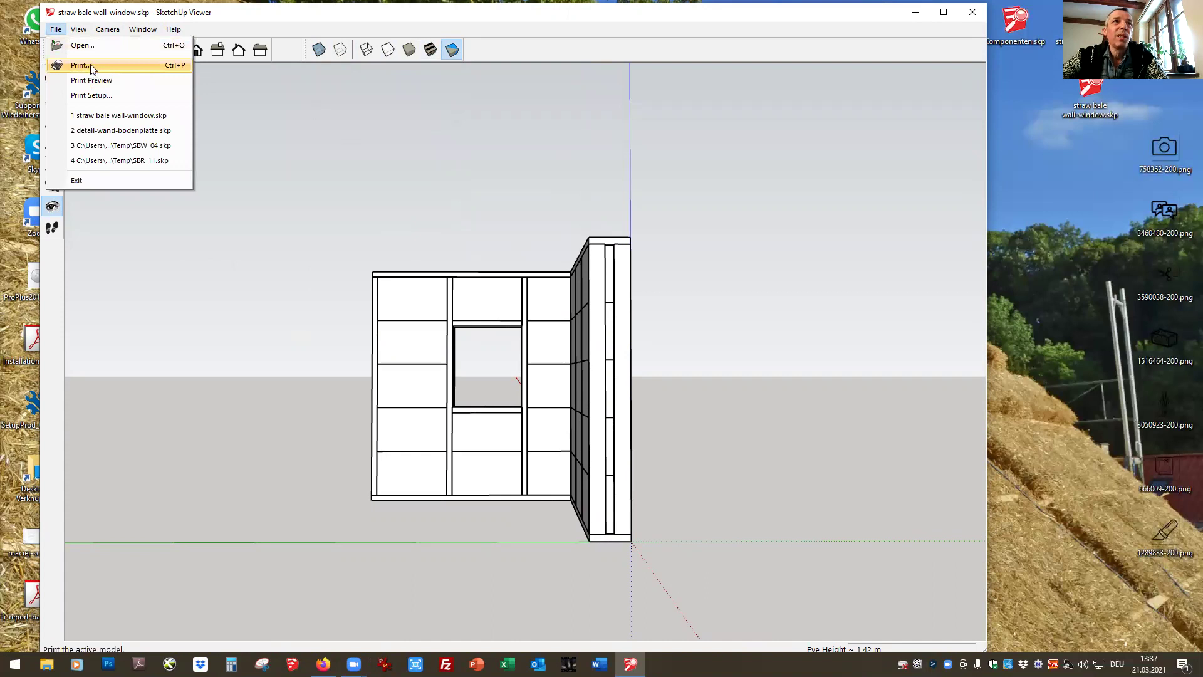
mouse_move(79, 31)
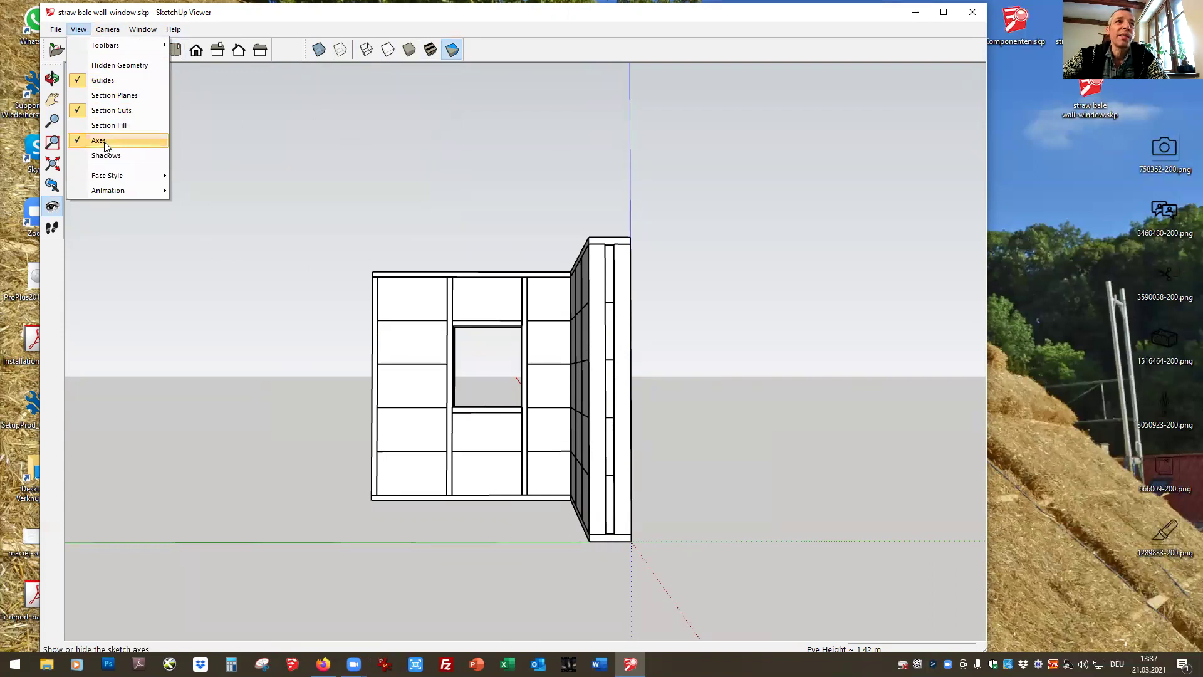
left_click(73, 157)
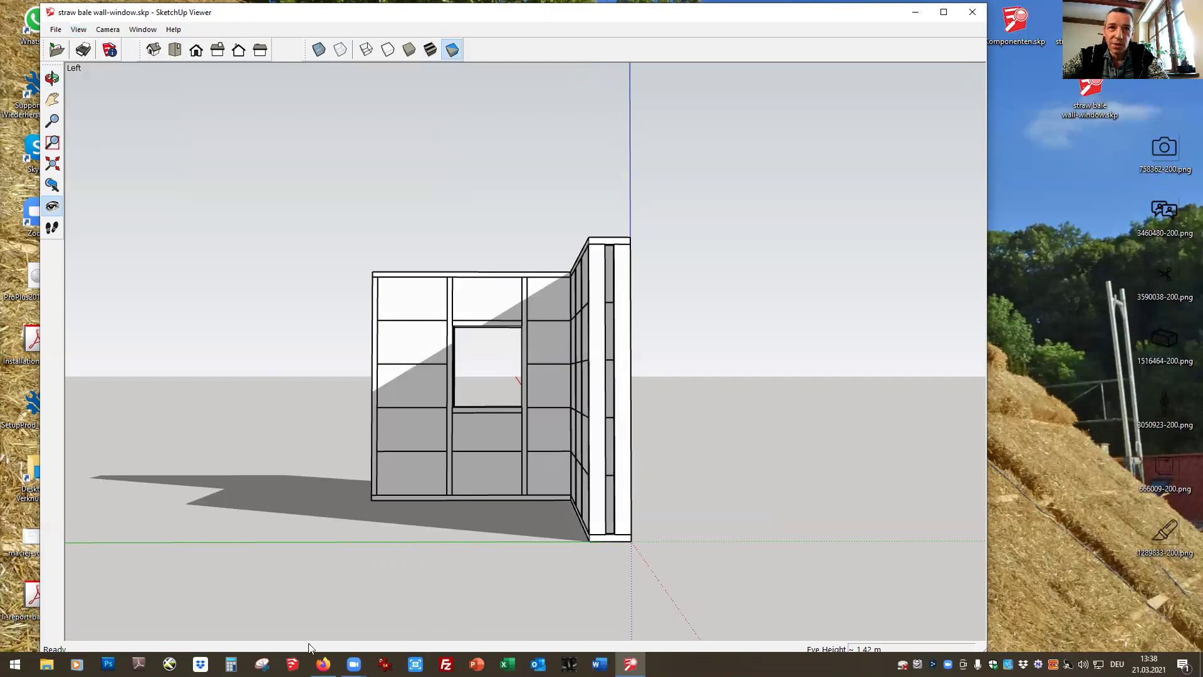
left_click_drag(630, 545, 561, 430)
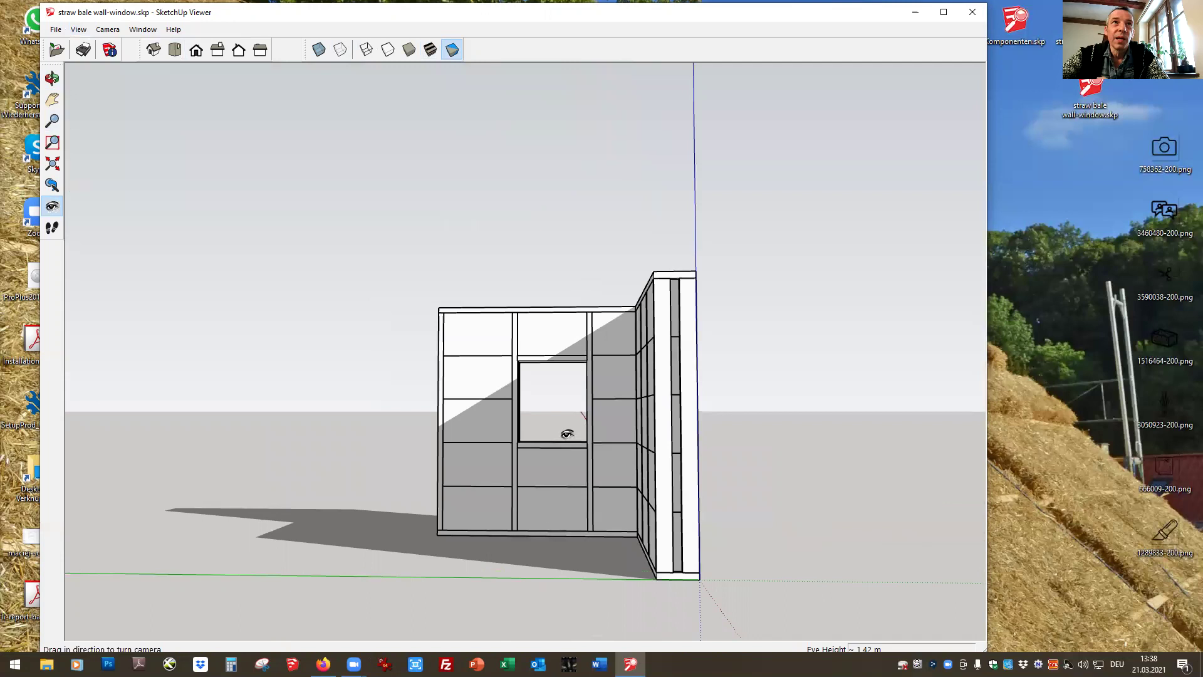
Preview the Hidden Line style with shadows, switch the walls to the Shaded style, and re-aim the camera
left_click(388, 49)
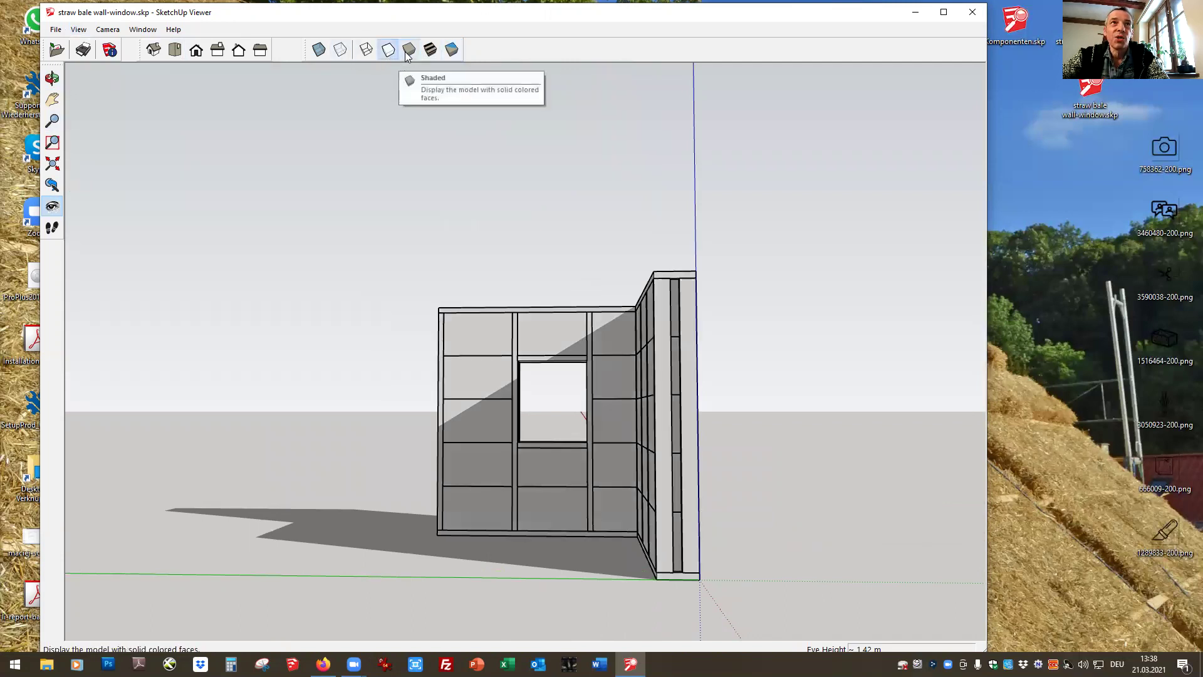
left_click(413, 50)
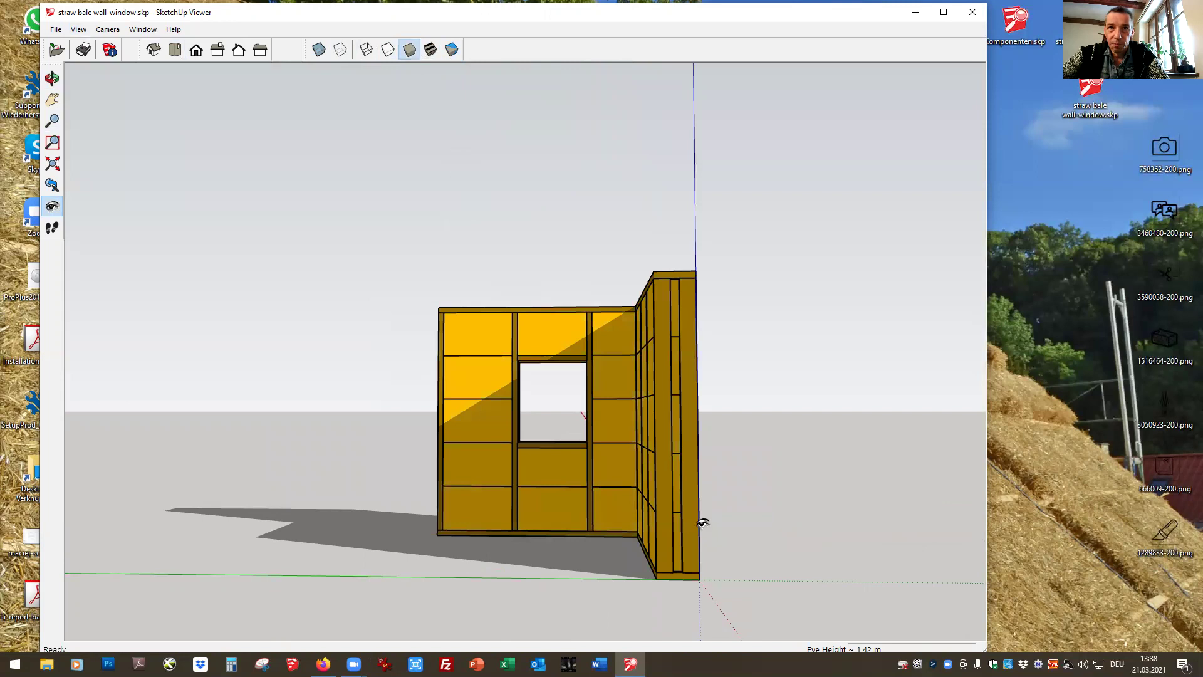
left_click_drag(596, 476, 596, 559)
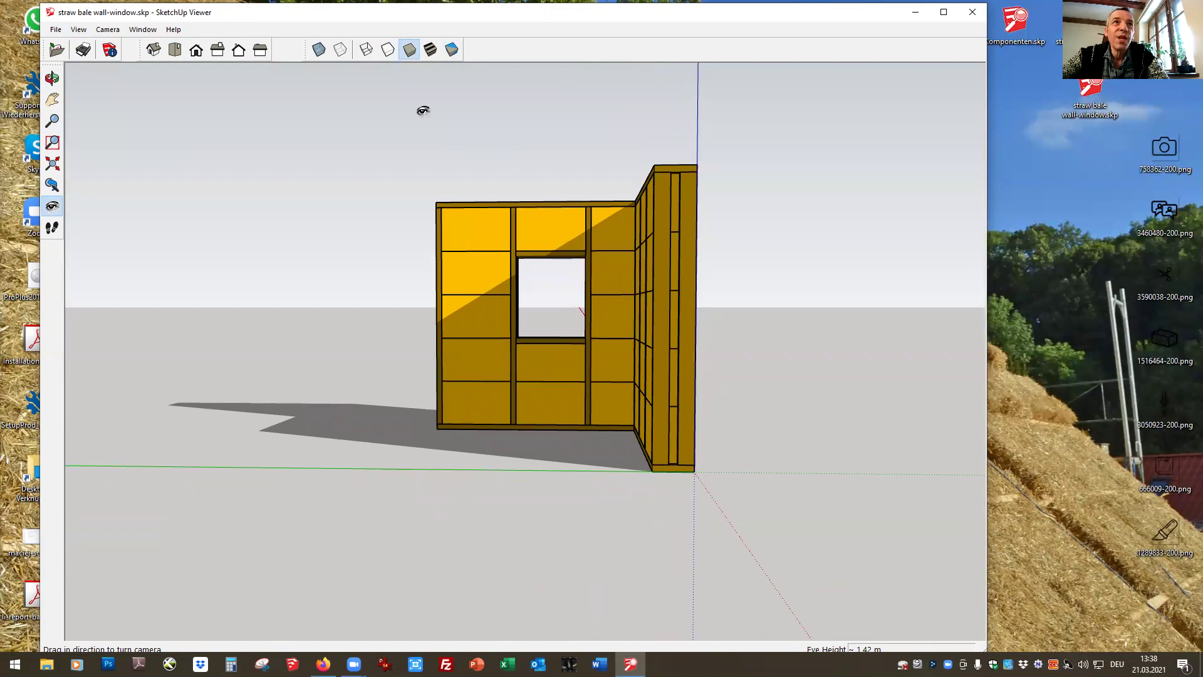
Orbit around both sides of the wall corner to examine the walls, the window opening and the cast shadow
left_click(52, 78)
left_click_drag(617, 433, 880, 636)
left_click_drag(489, 516, 320, 366)
left_click_drag(405, 381, 405, 381)
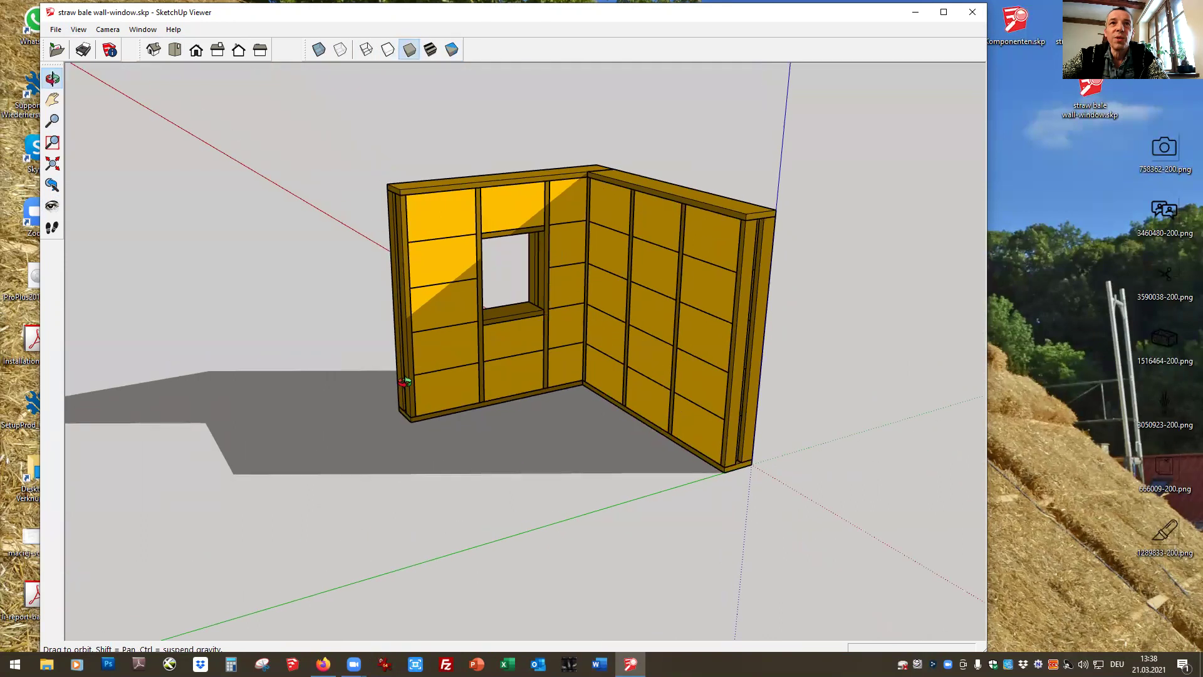
left_click_drag(387, 342, 875, 351)
left_click_drag(245, 413, 848, 473)
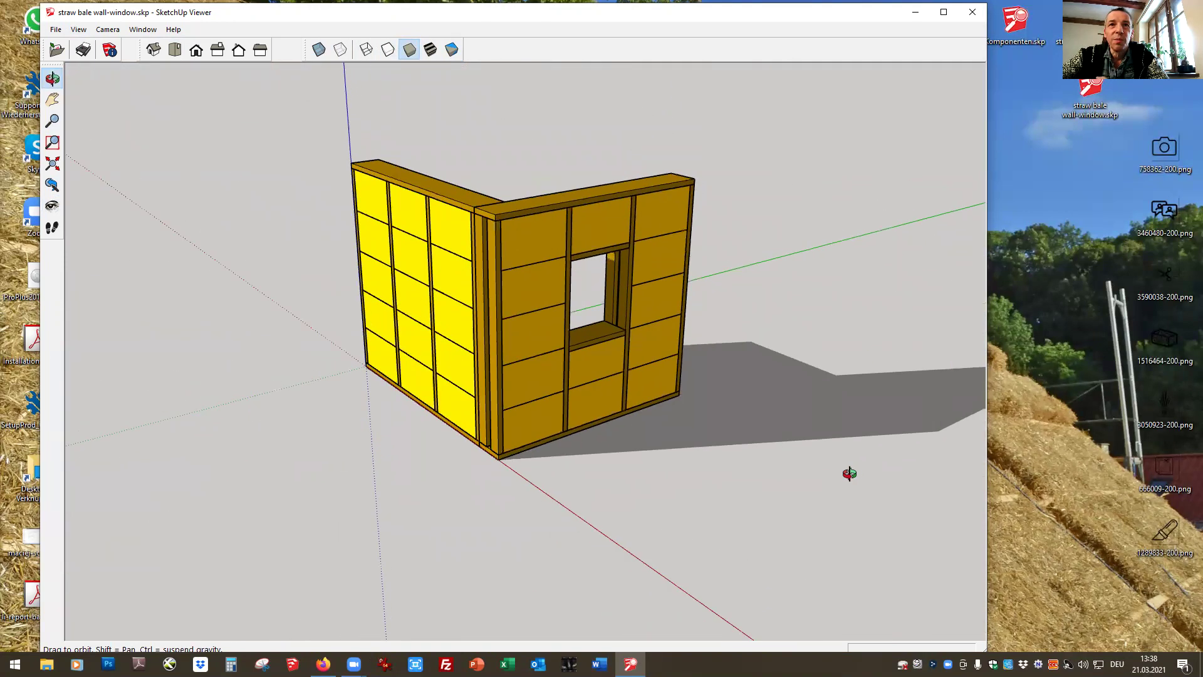
left_click_drag(378, 548, 450, 536)
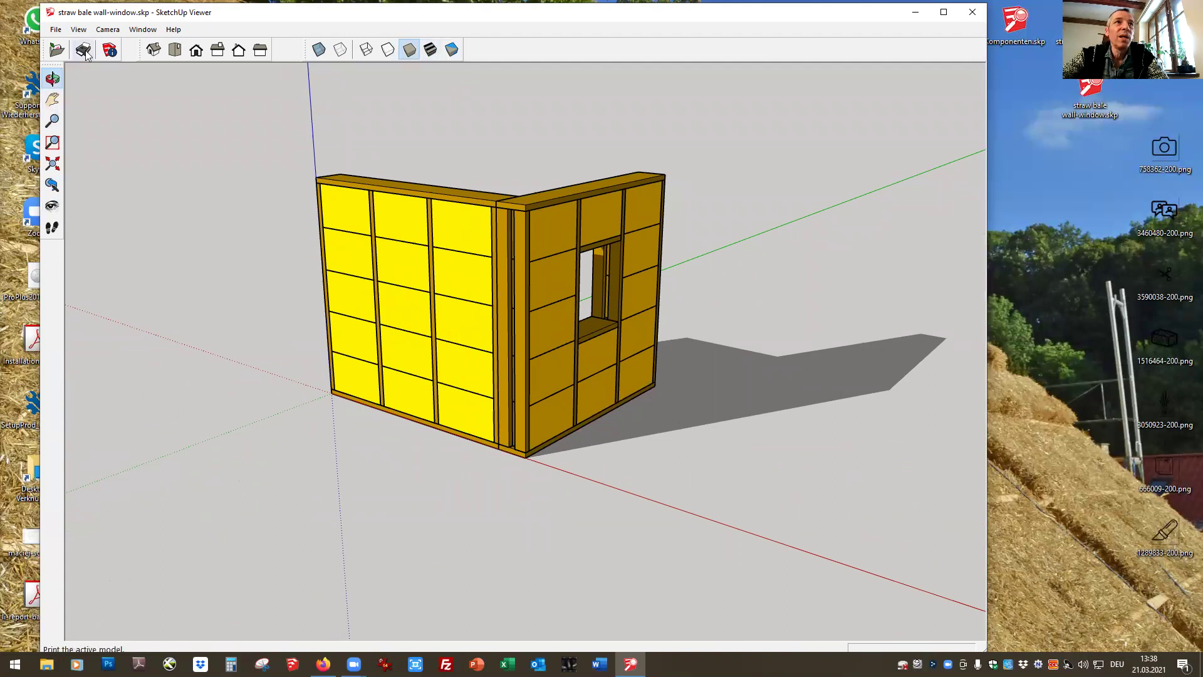
Switch the camera to Parallel Projection and view the walls from the front and the top
left_click(108, 29)
mouse_move(123, 77)
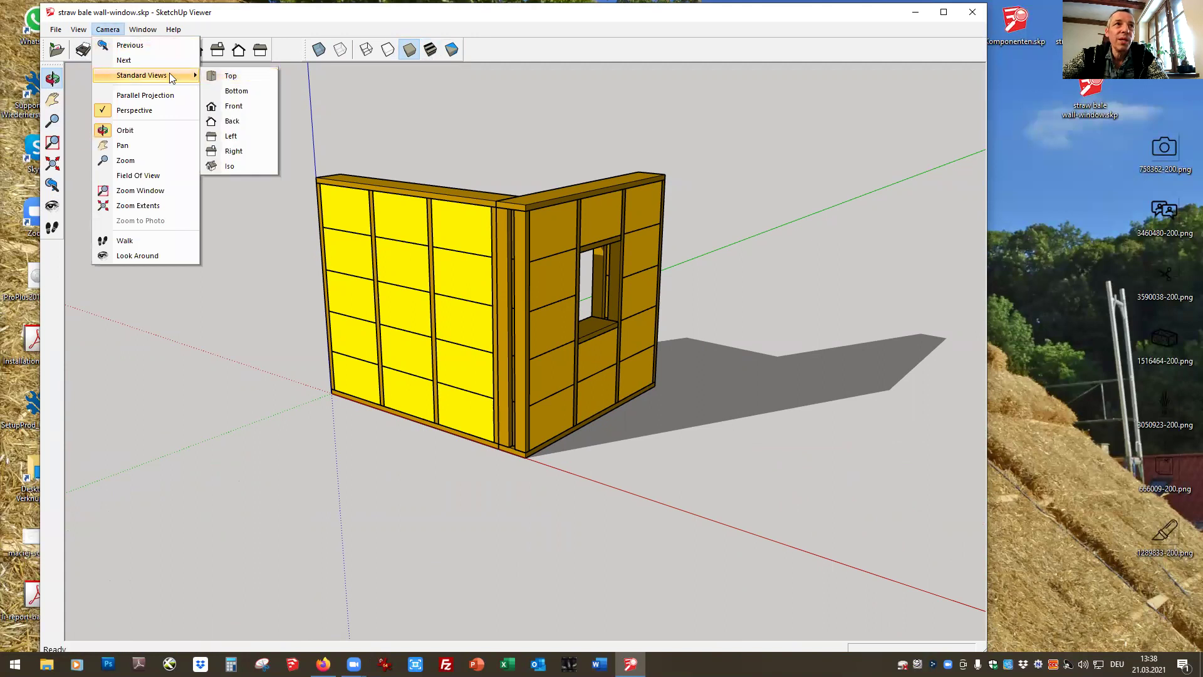
left_click(142, 96)
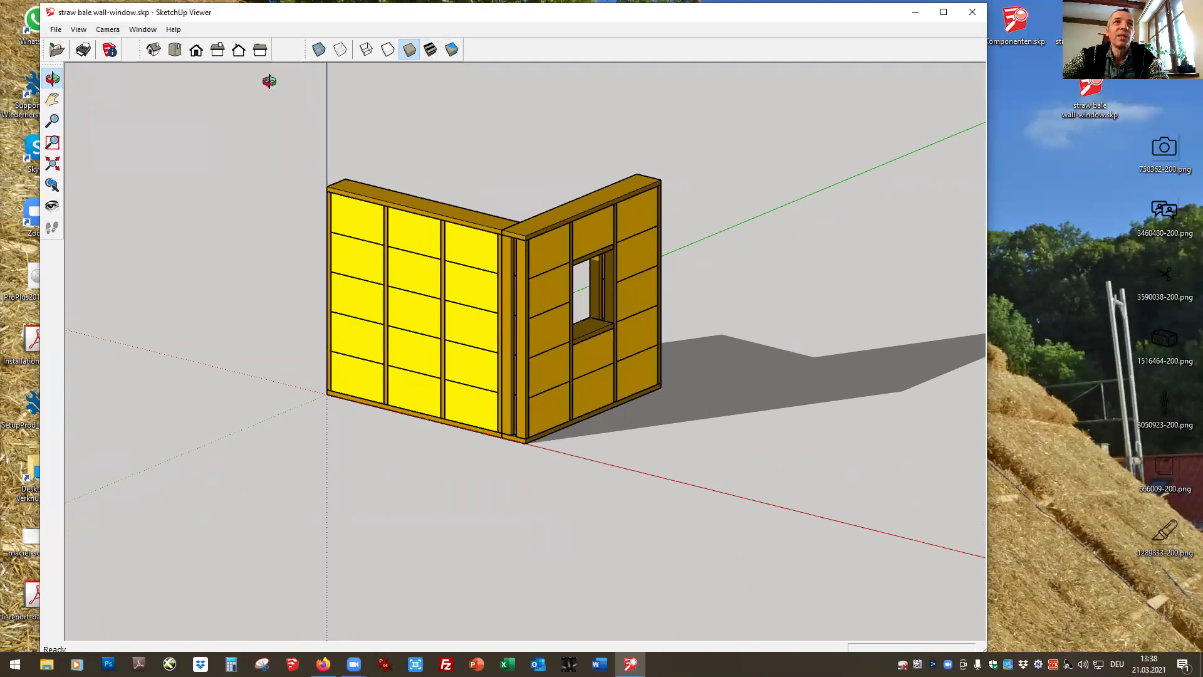
left_click(196, 56)
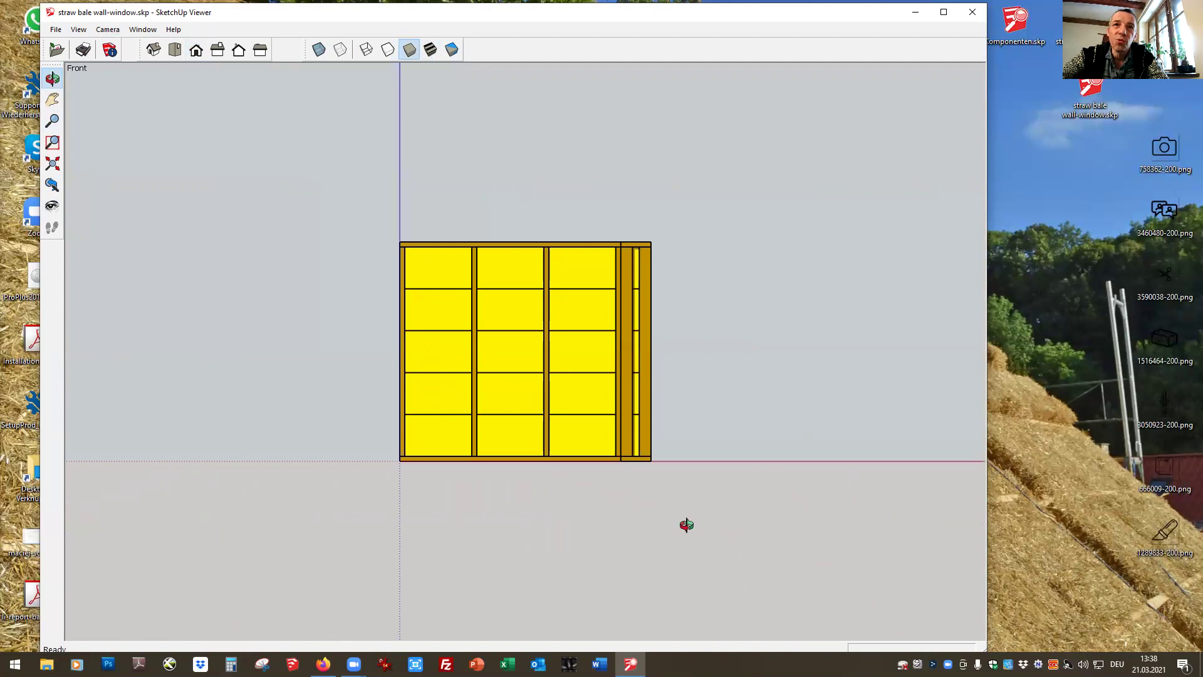
scroll(527, 368, "up", 3)
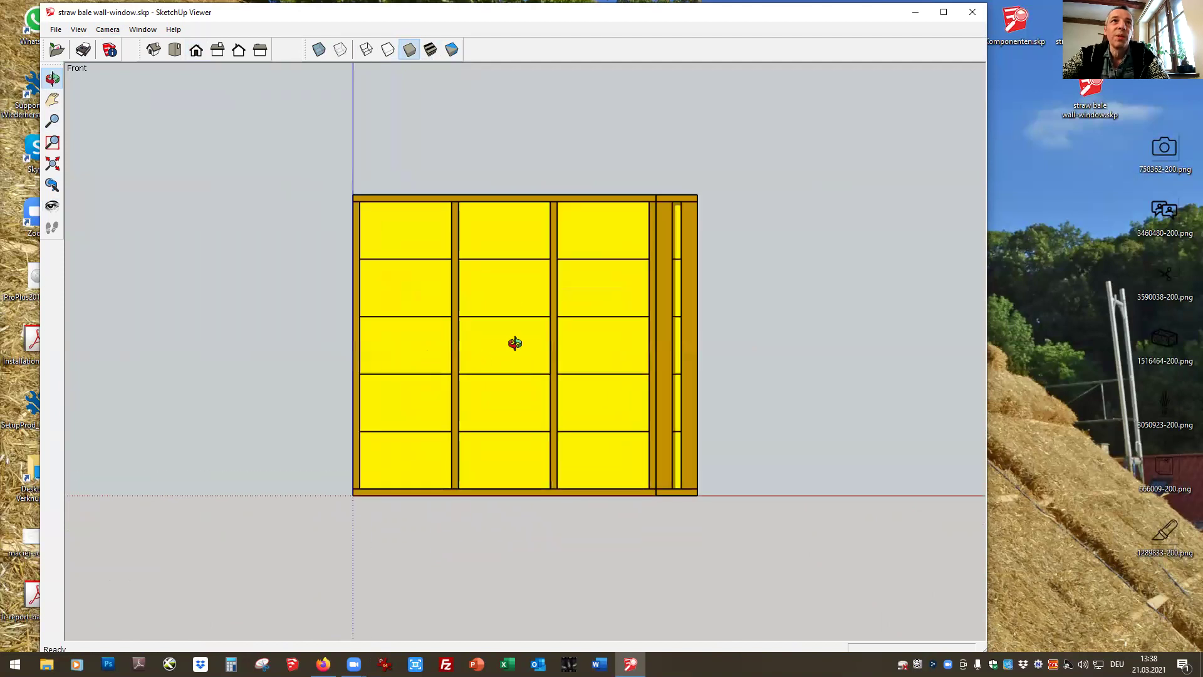
left_click(175, 54)
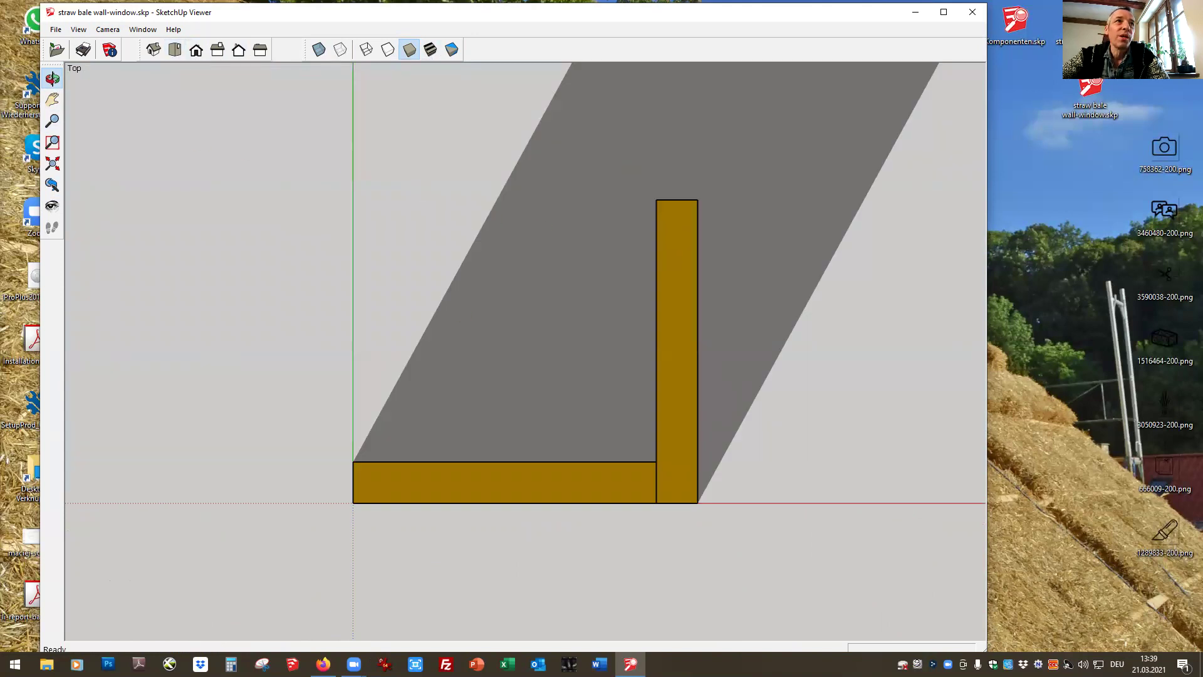
Turn off the shadows in the top view of the straw bale walls
left_click(106, 30)
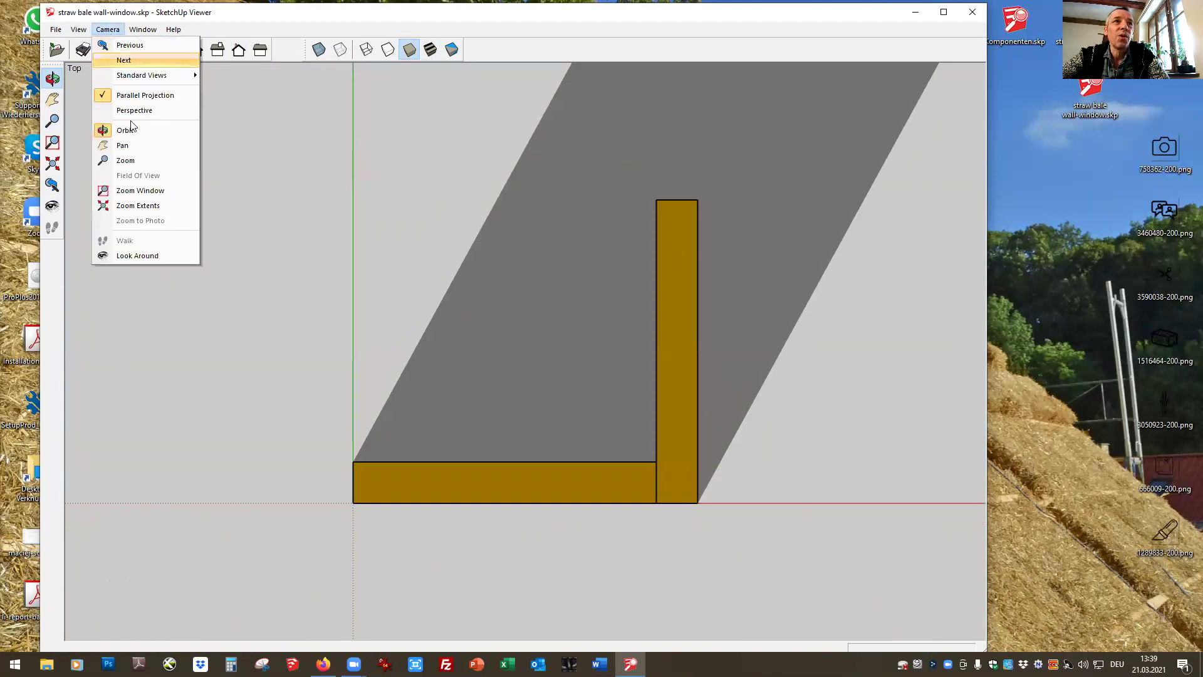
mouse_move(85, 33)
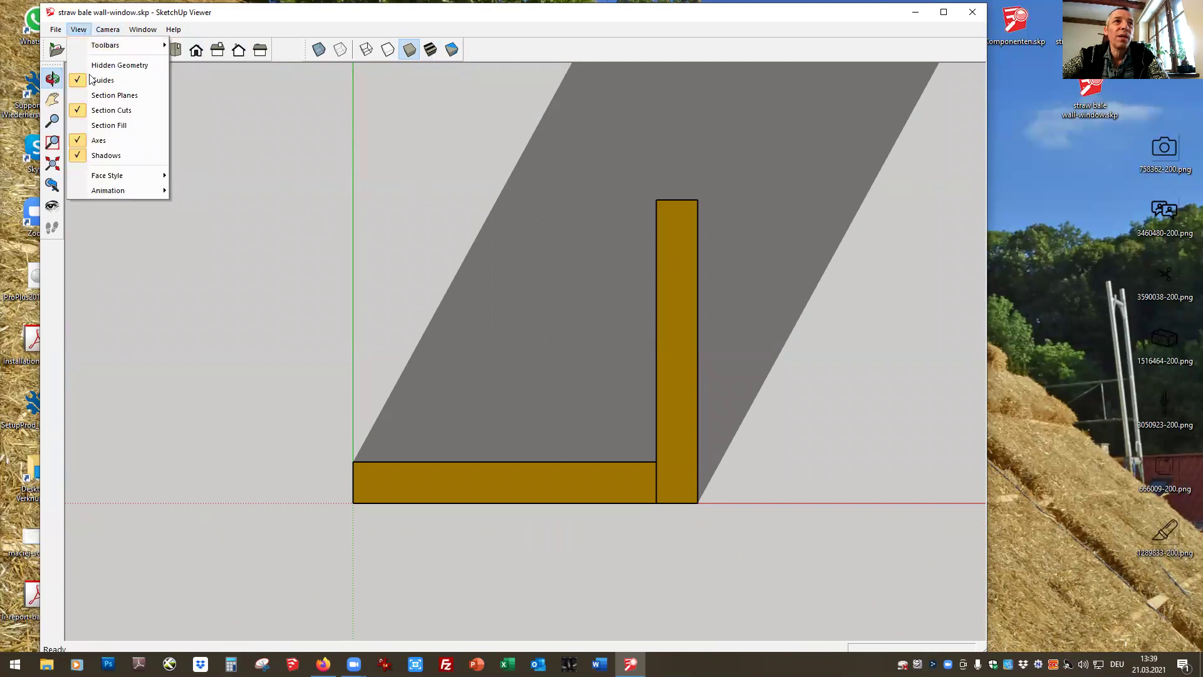
left_click(113, 157)
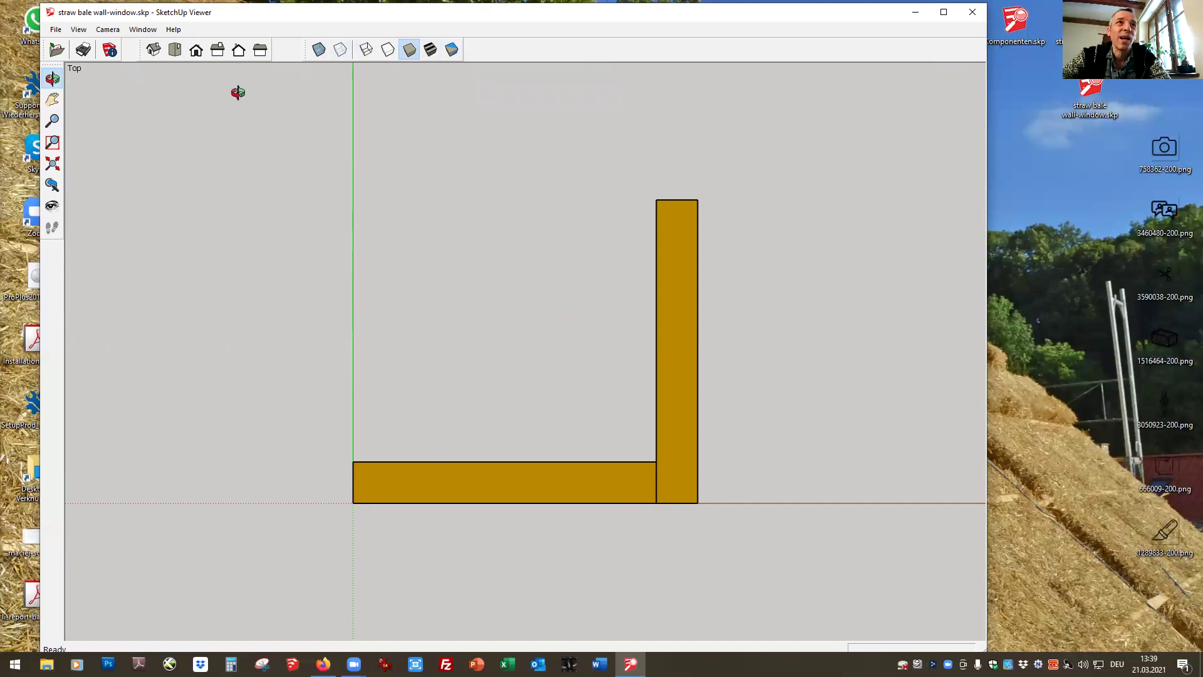
View the walls from the front, the right and the back using the standard views
left_click(190, 54)
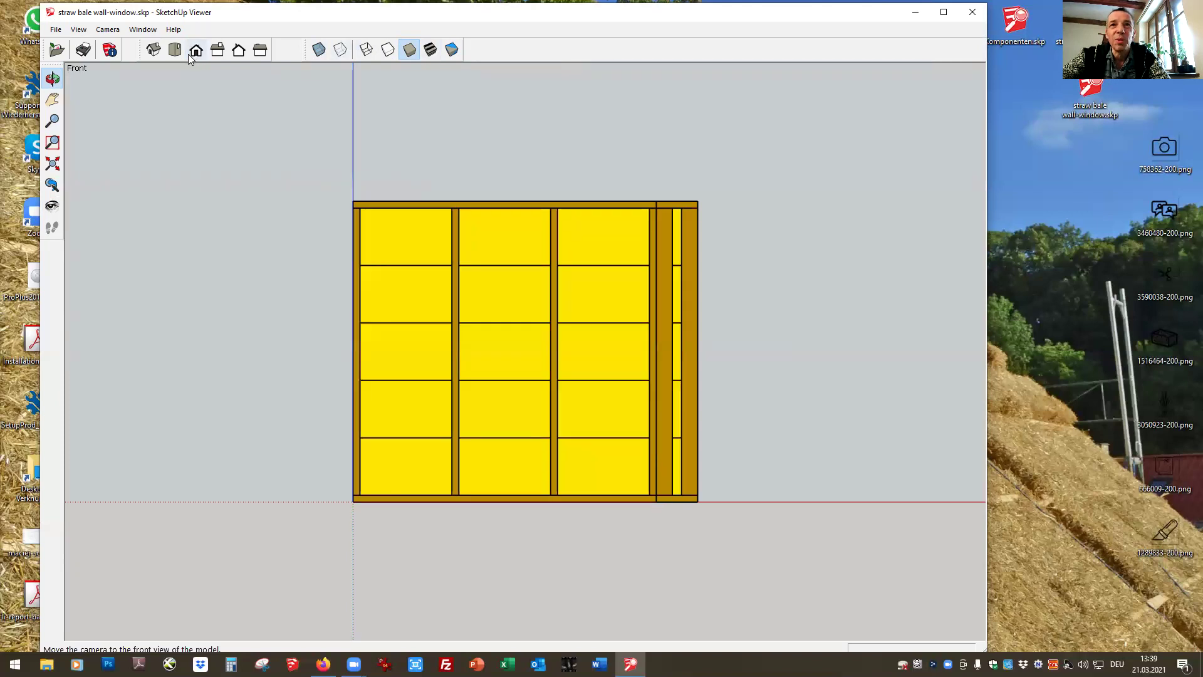
left_click(213, 55)
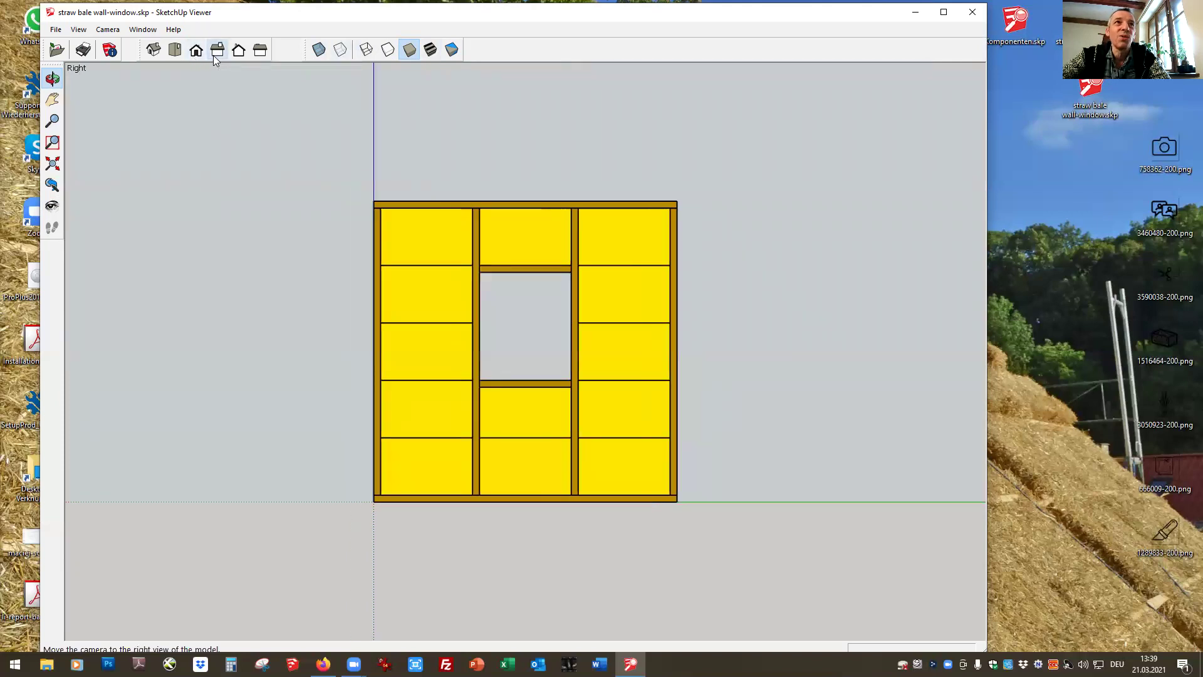
left_click(243, 54)
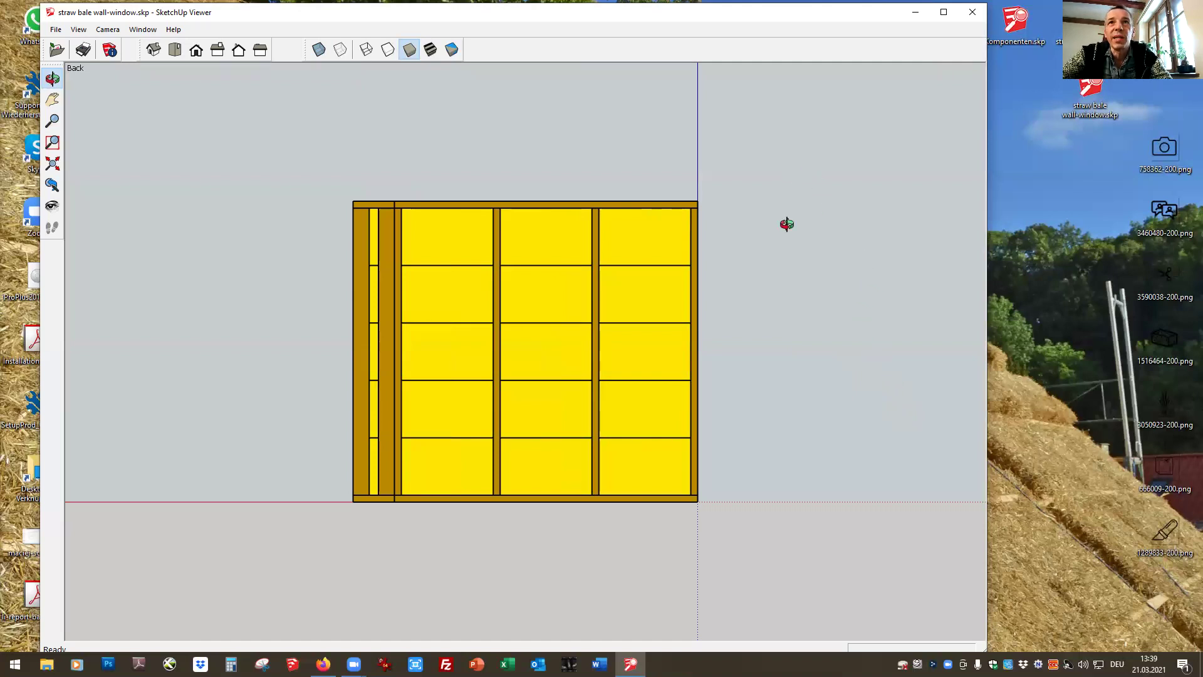
Enlarge the back view of the wall and pan it to the middle of the drawing area
scroll(788, 276, "down", 1)
scroll(788, 277, "up", 2)
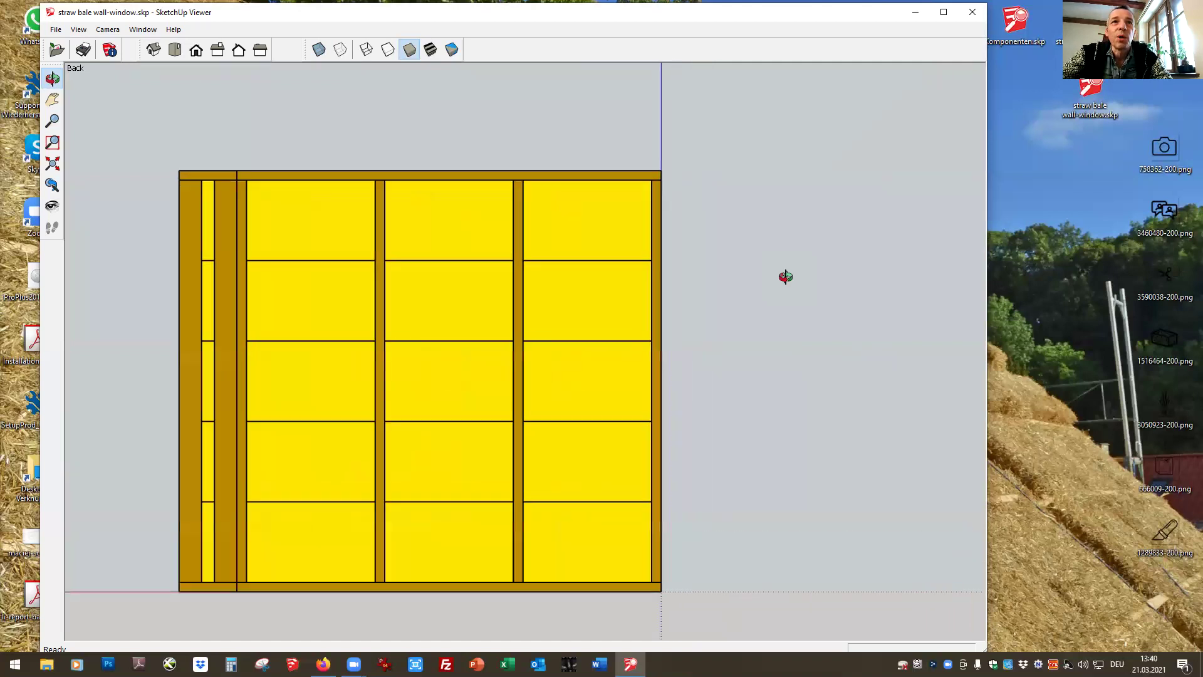
left_click(52, 100)
left_click_drag(359, 353, 494, 311)
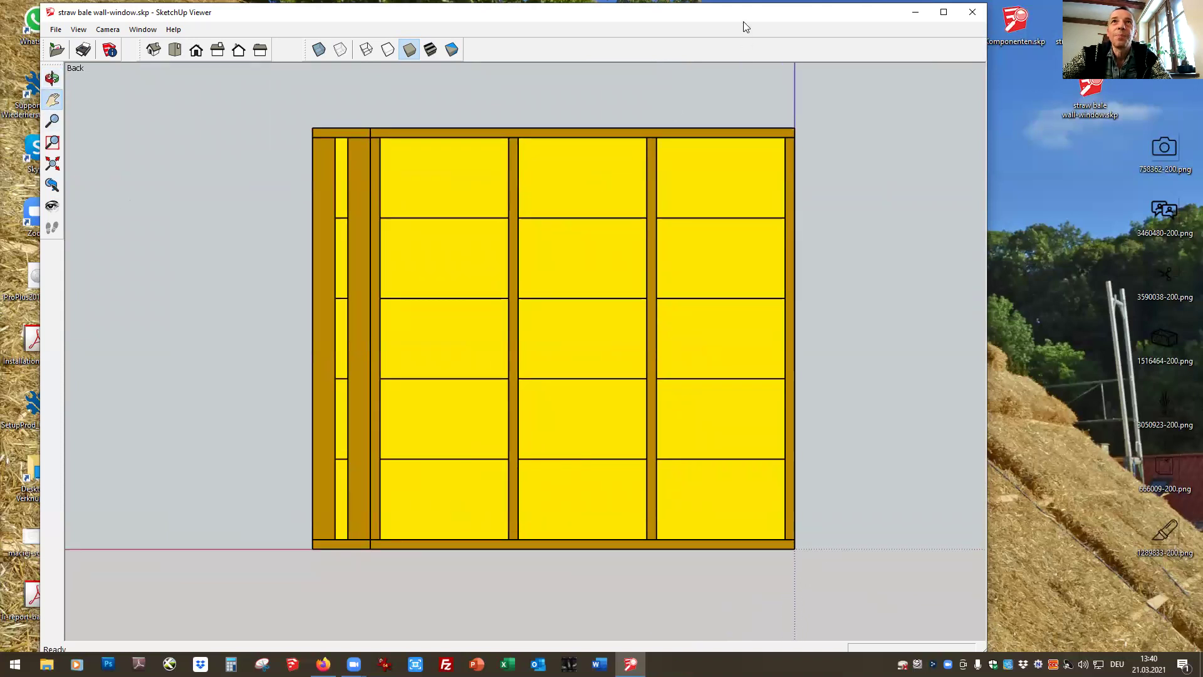